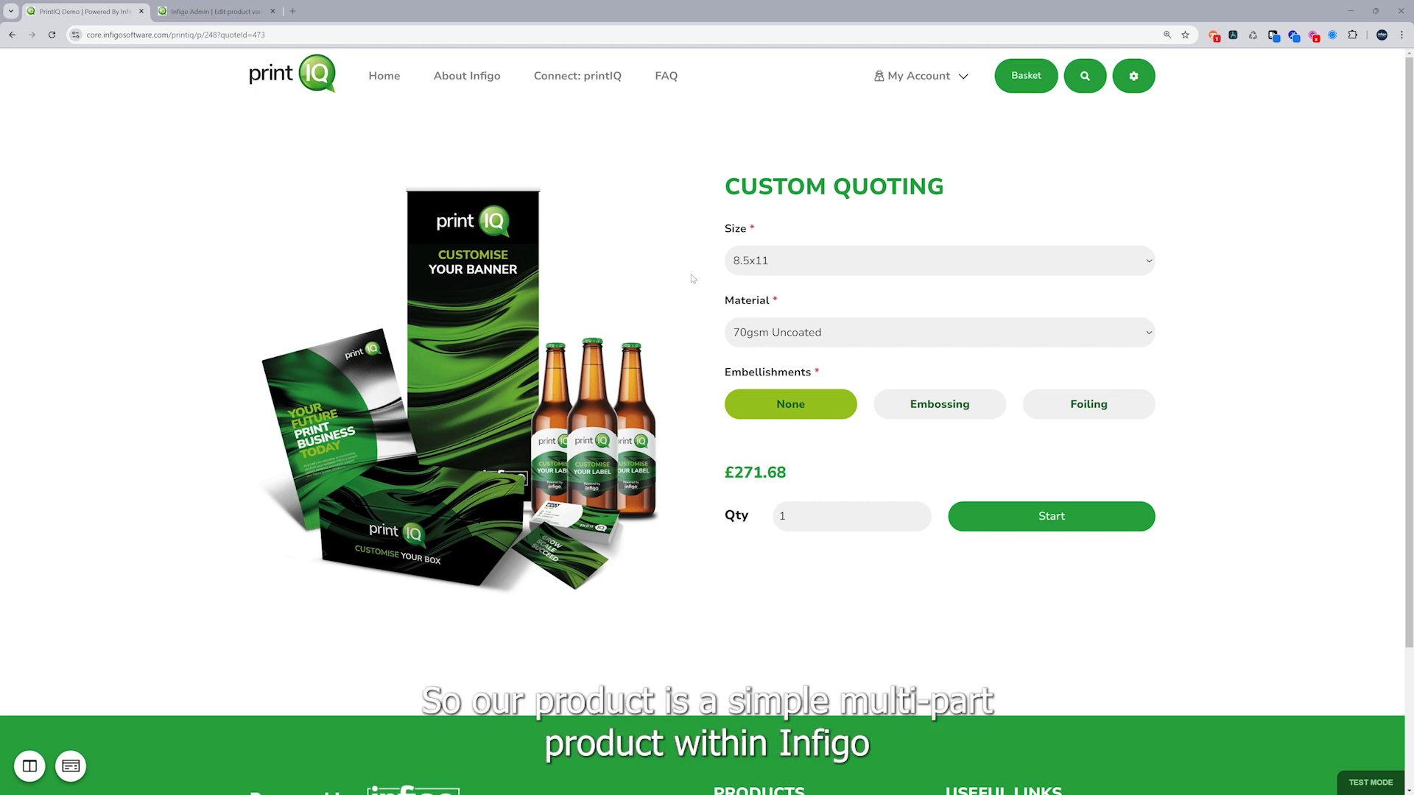
Check the Size and Material choices of the Custom Quoting product and request its price for a quantity of 2
{"action": "left_click", "coordinate": [830, 262]}
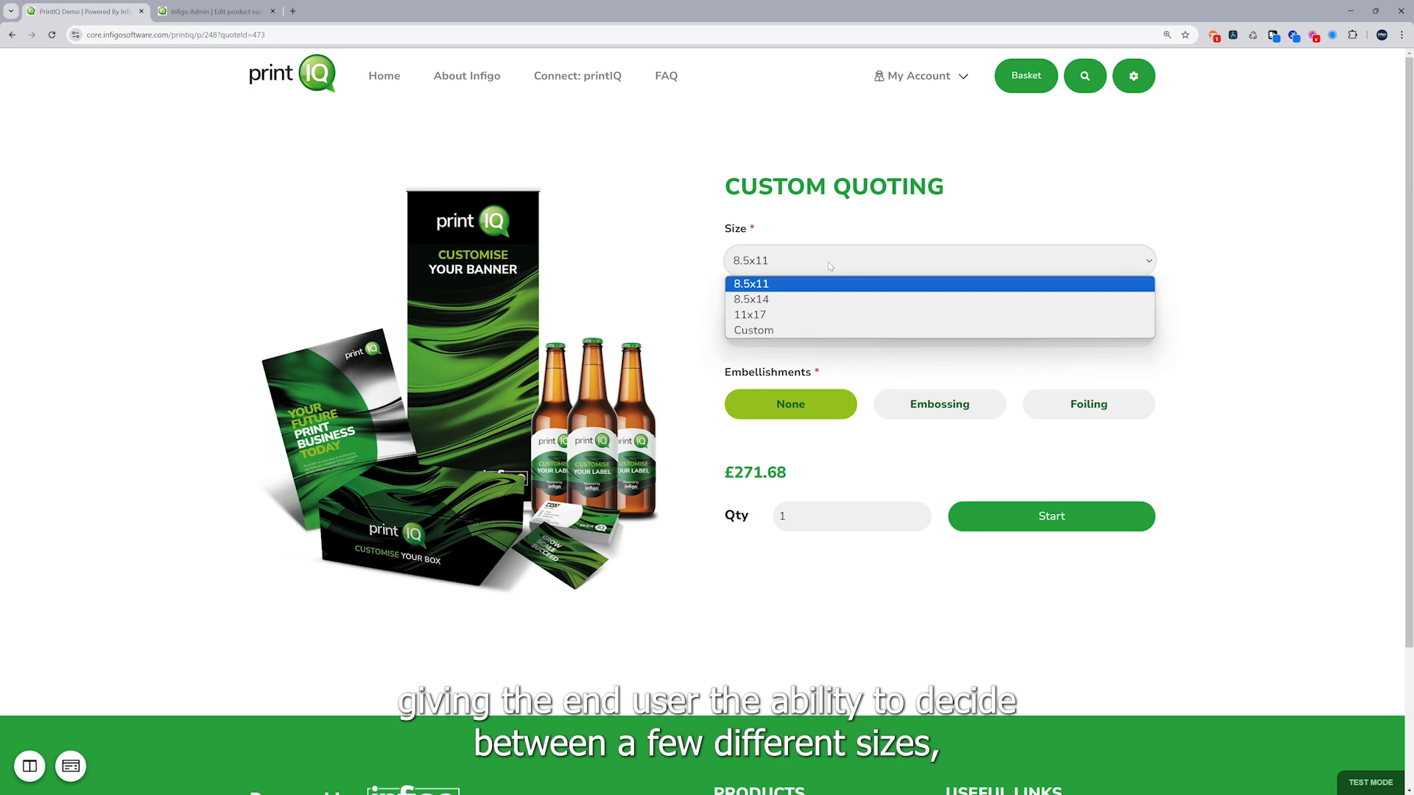
{"action": "left_click", "coordinate": [680, 330]}
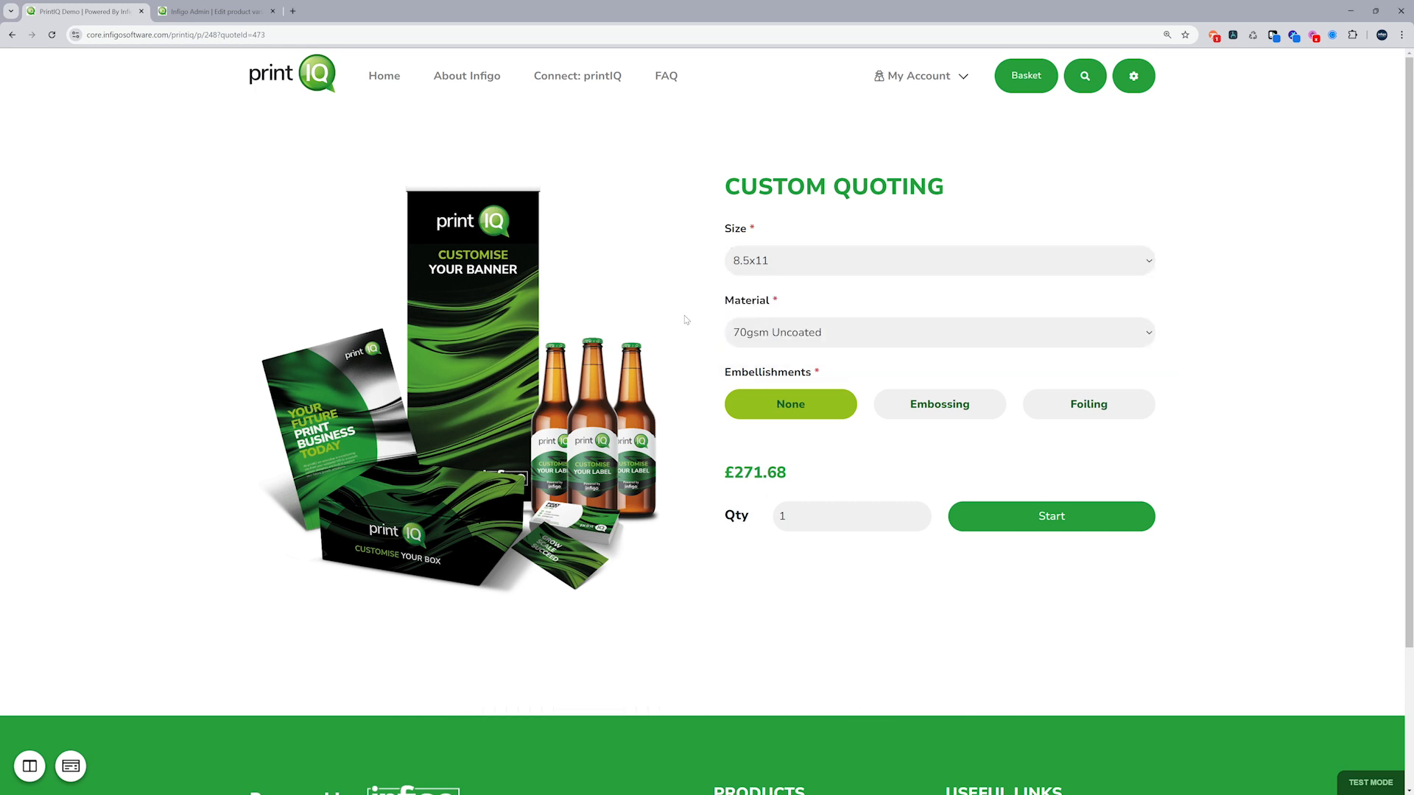
{"action": "left_click", "coordinate": [767, 337]}
{"action": "left_click", "coordinate": [769, 340]}
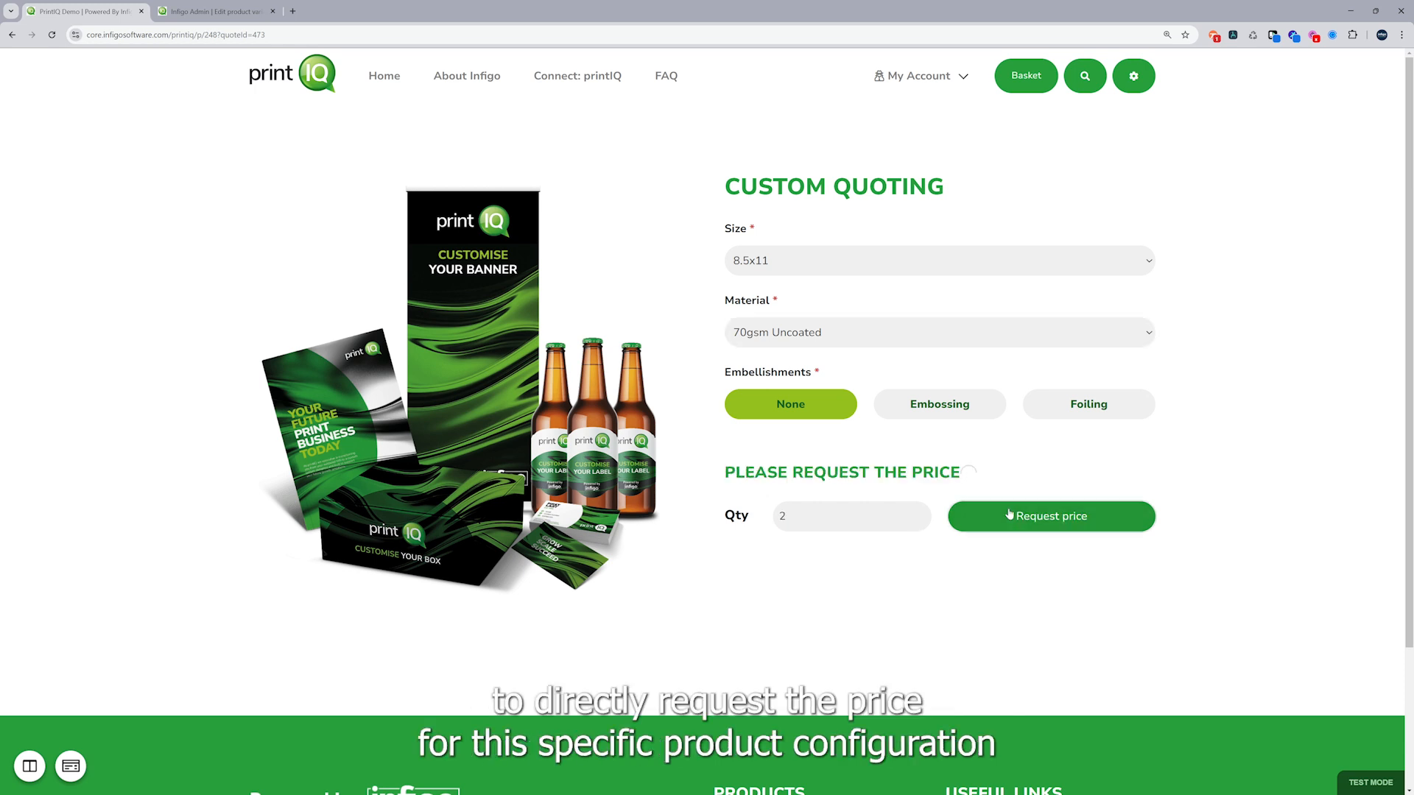
{"action": "left_click", "coordinate": [1009, 514]}
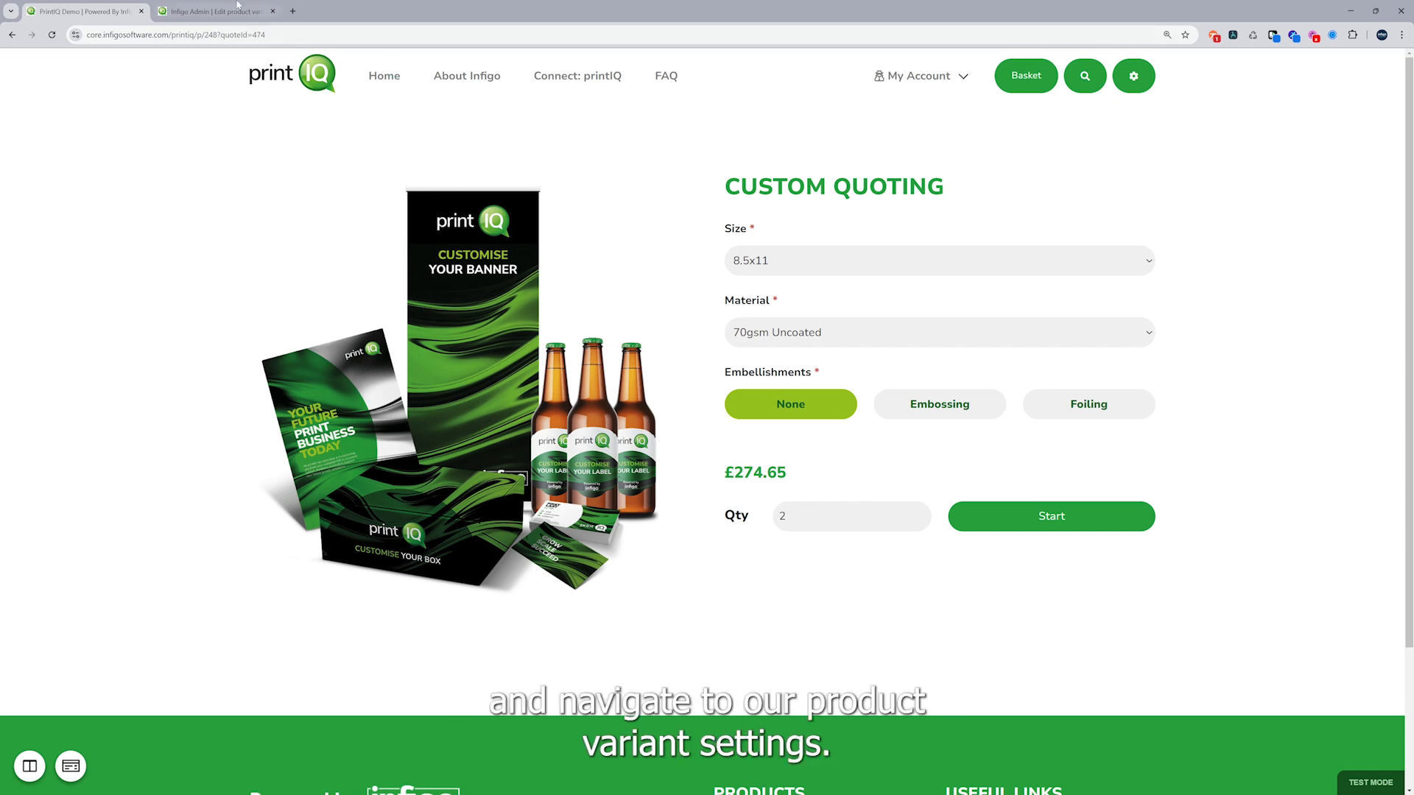
Switch to the Infigo Admin page and open the Connect link mapping of the Custom Quoting product's unnamed variant
{"action": "left_click", "coordinate": [213, 11]}
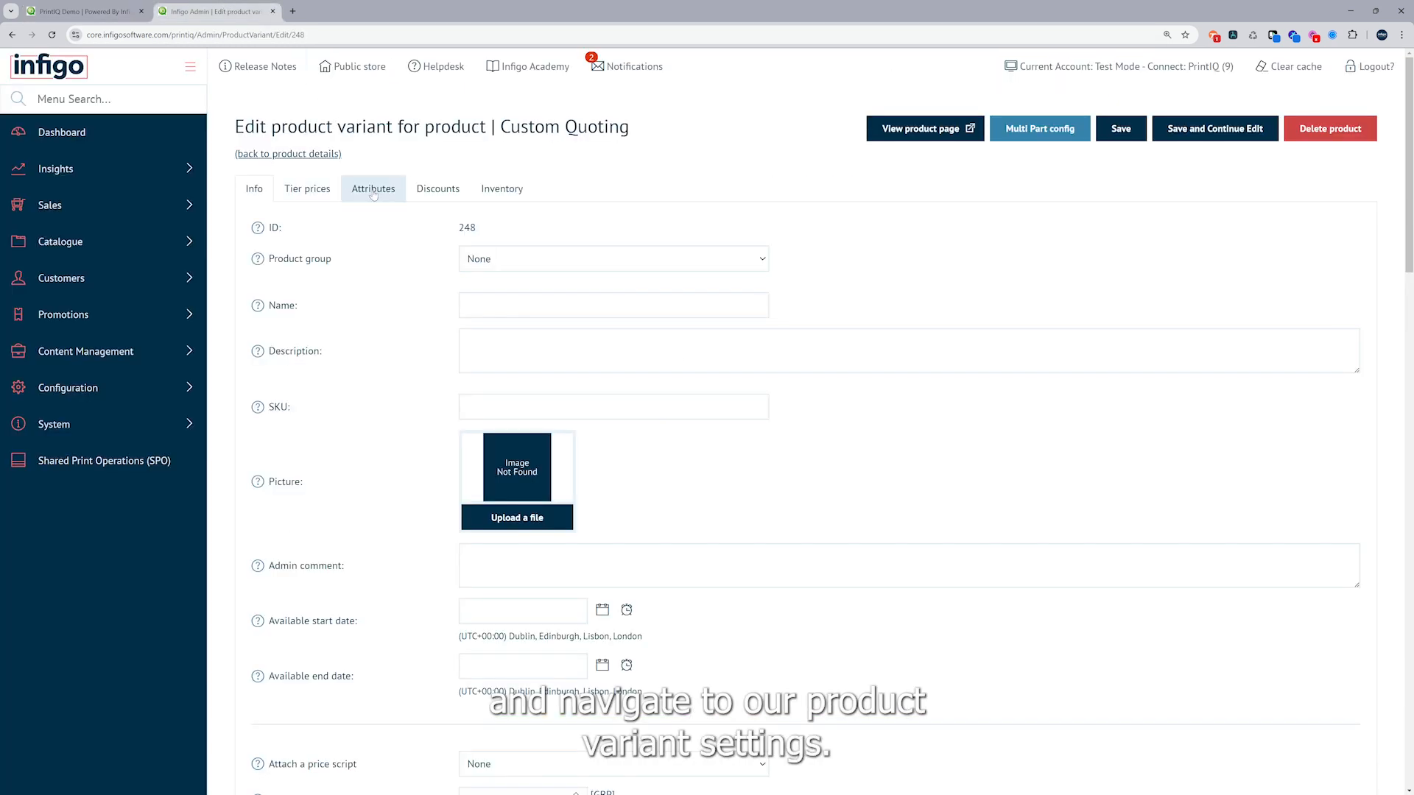
{"action": "left_click", "coordinate": [334, 155]}
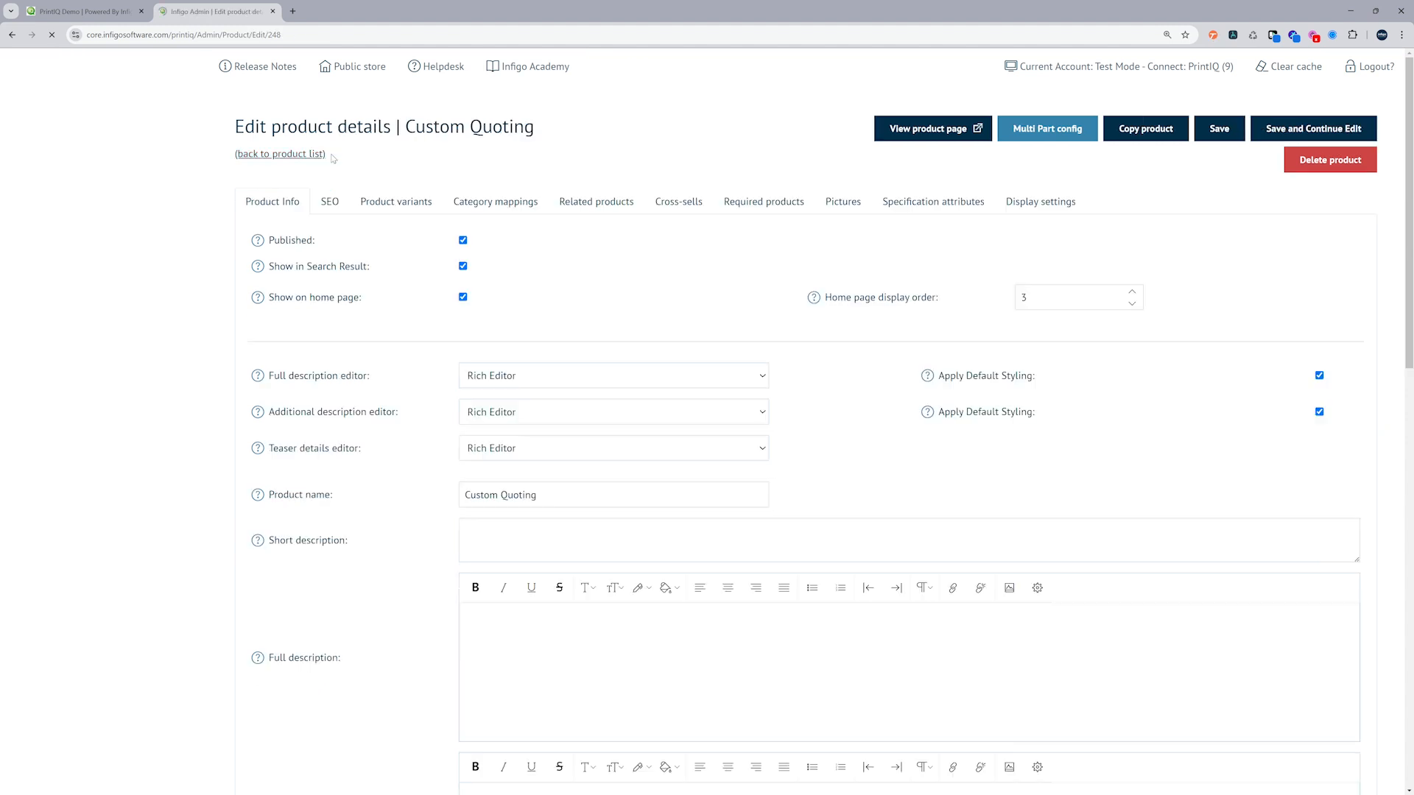
{"action": "left_click", "coordinate": [384, 203]}
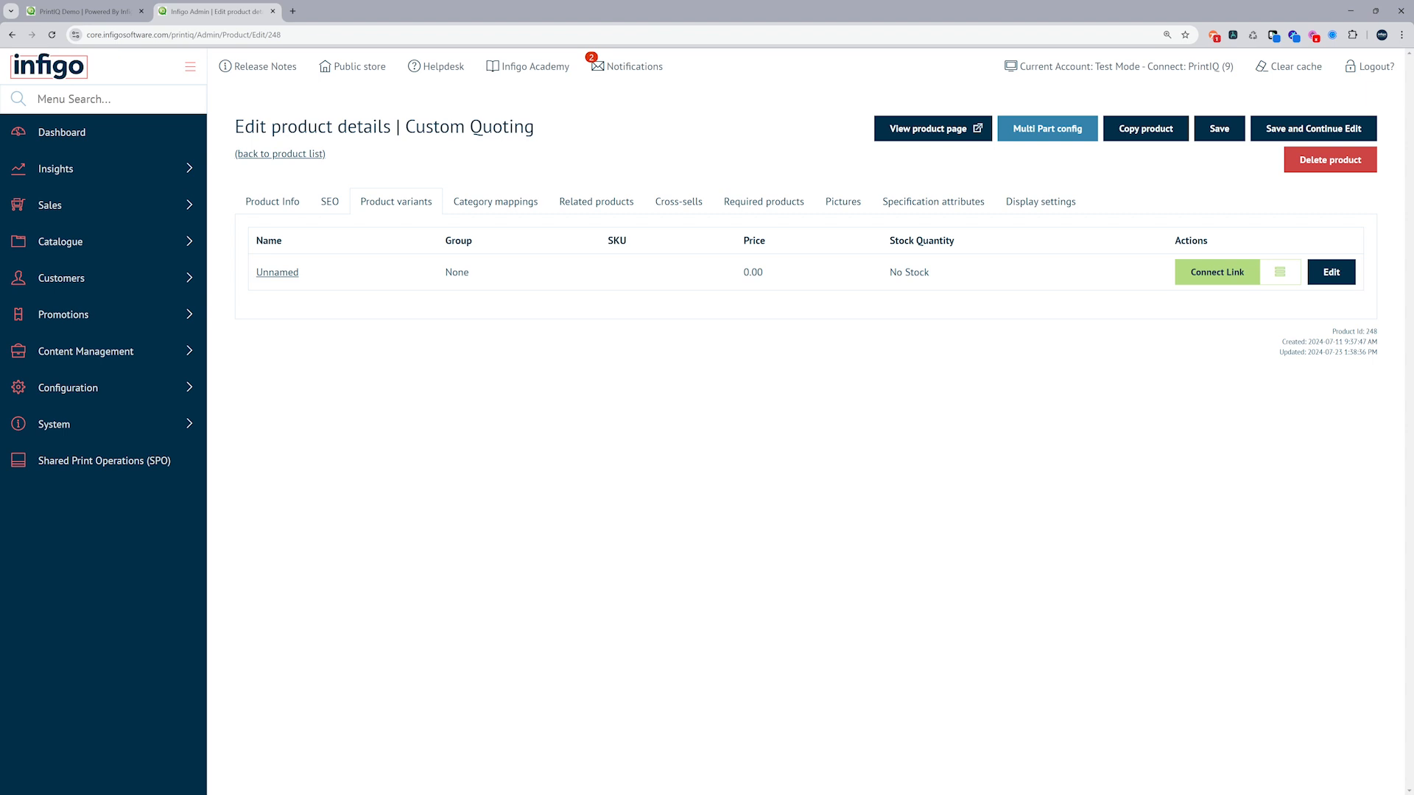
{"action": "left_click", "coordinate": [1225, 279]}
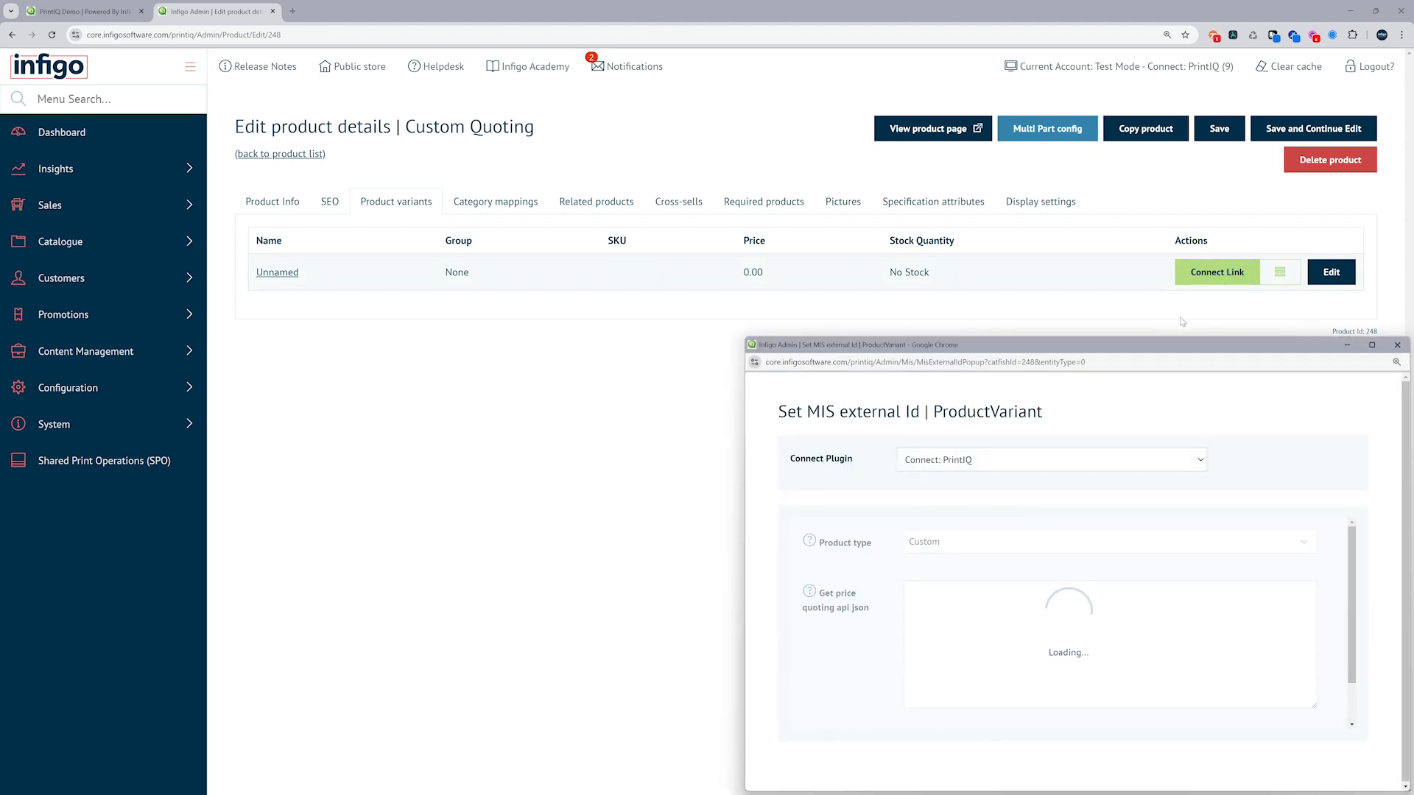
Enlarge the product variant's mapping window, examine its section, finished size and job operation settings, and close it
{"action": "left_click_drag", "start_coordinate": [1164, 349], "coordinate": [838, 206]}
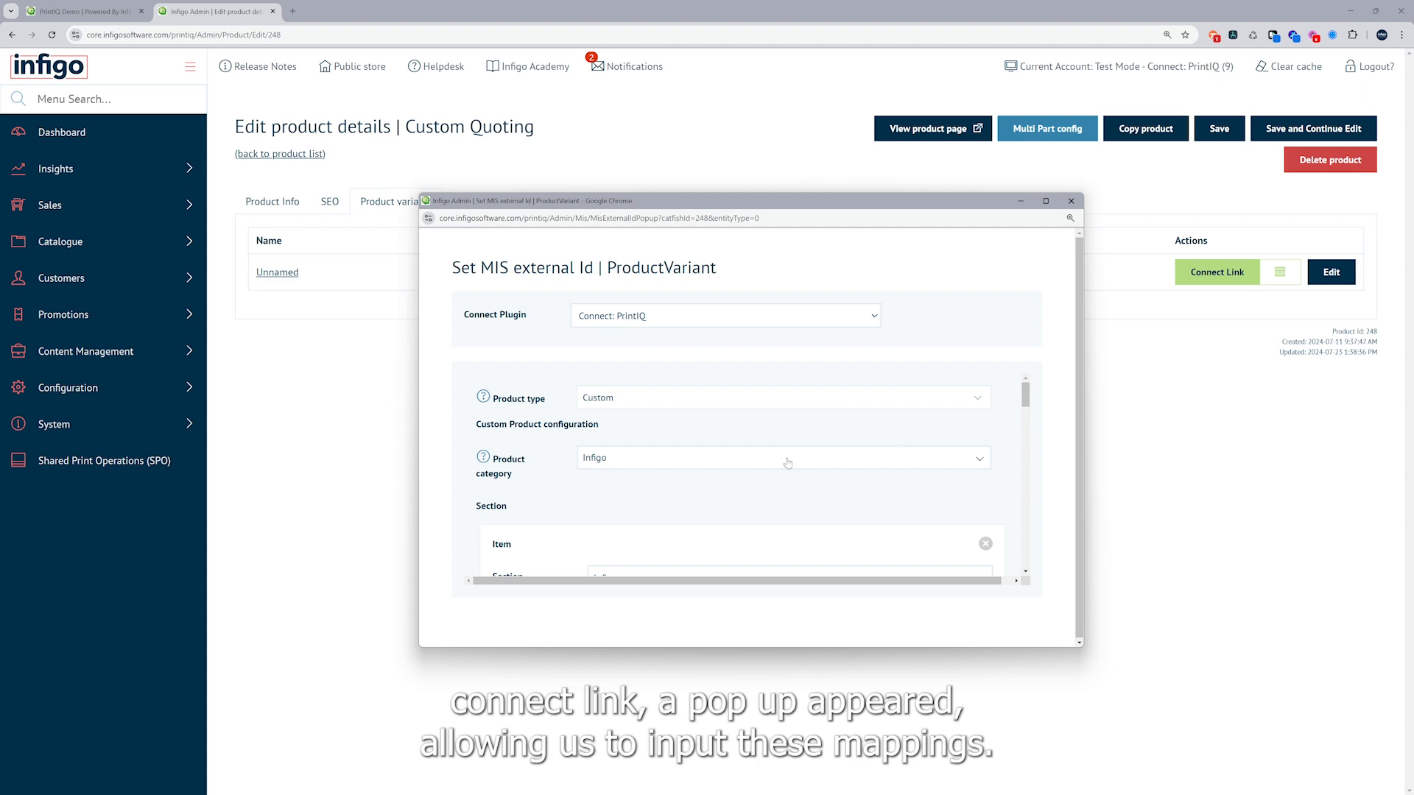
{"action": "scroll", "coordinate": [786, 463], "scroll_direction": "down", "scroll_amount": 1}
{"action": "left_click_drag", "start_coordinate": [754, 202], "coordinate": [643, 116]}
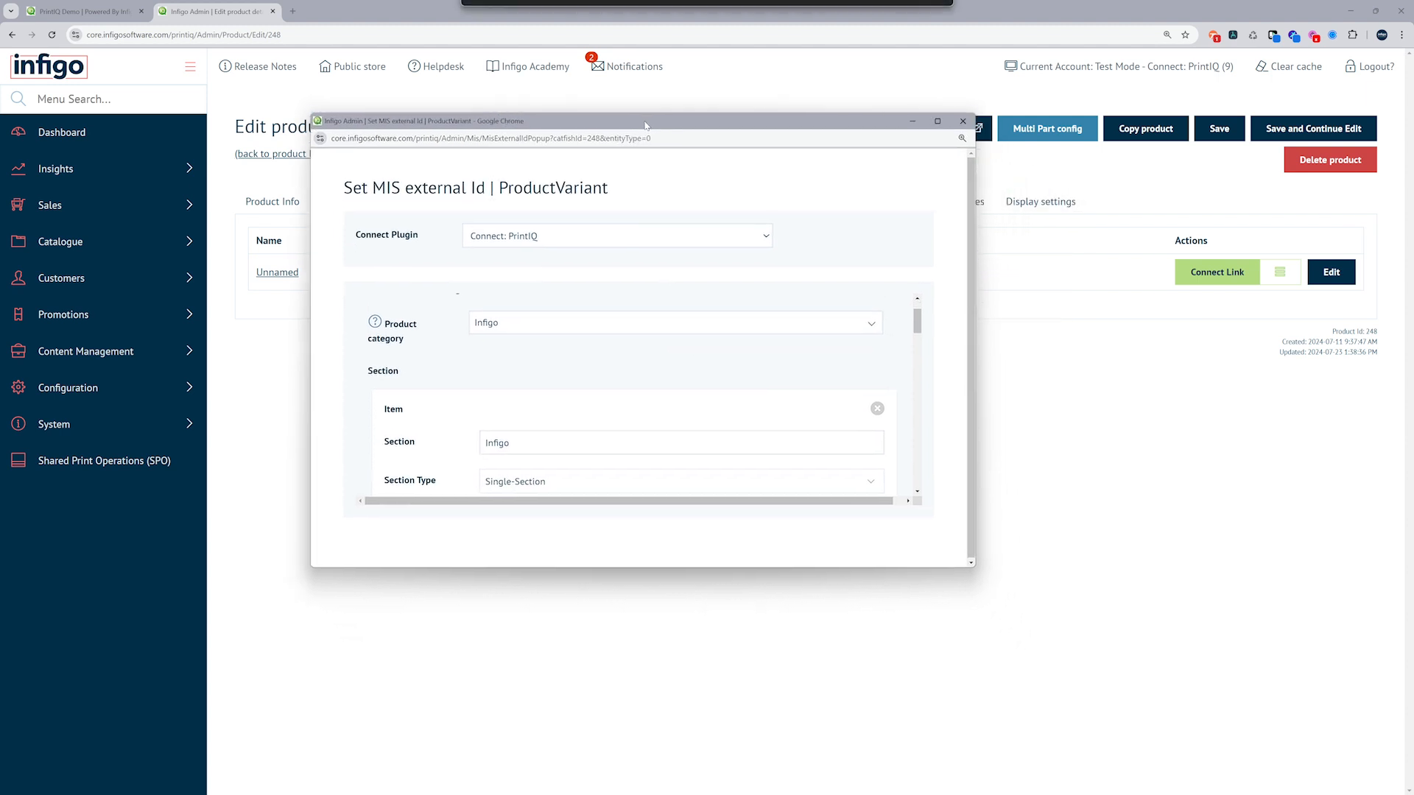
{"action": "left_click_drag", "start_coordinate": [974, 563], "coordinate": [1272, 756]}
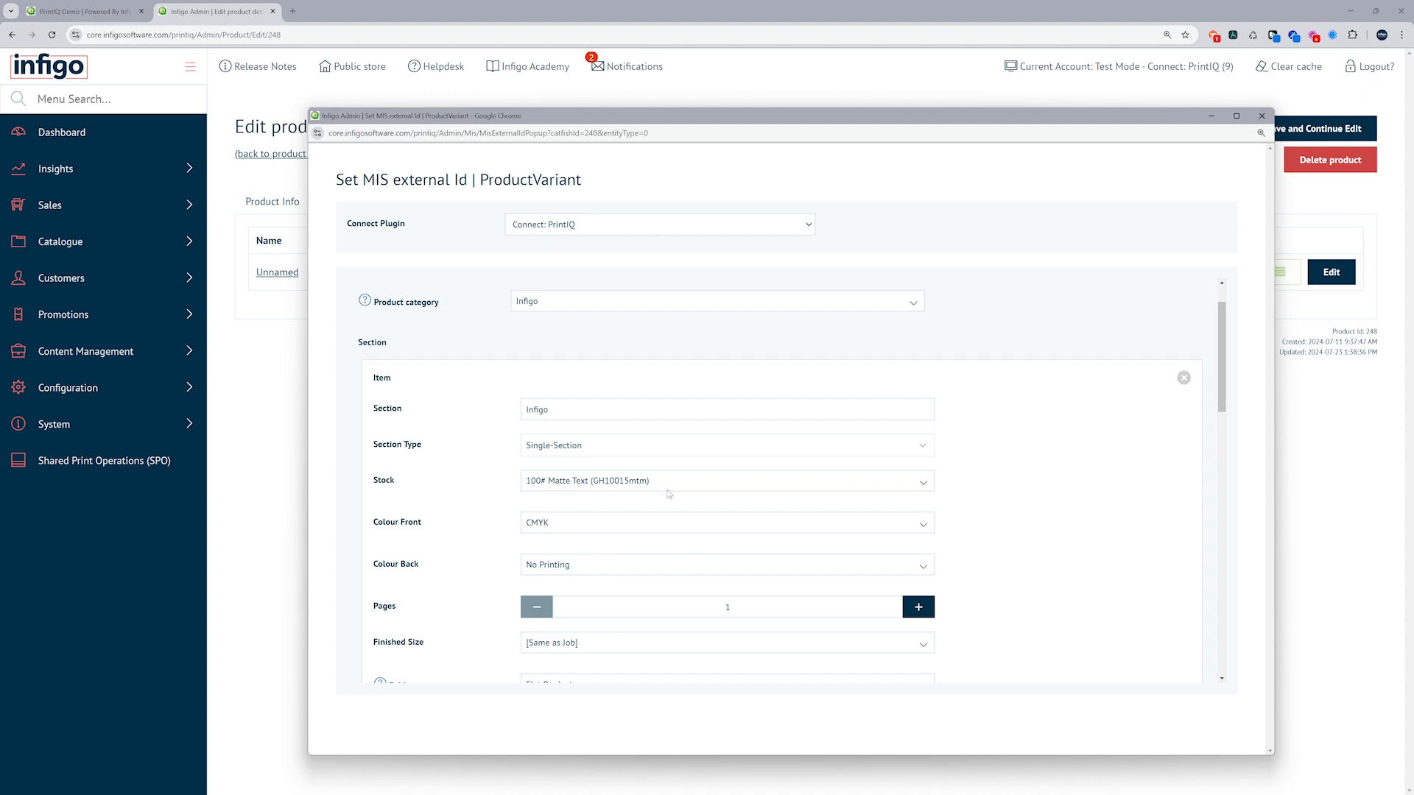
{"action": "scroll", "coordinate": [668, 490], "scroll_direction": "down", "scroll_amount": 2}
{"action": "scroll", "coordinate": [668, 489], "scroll_direction": "up", "scroll_amount": 1}
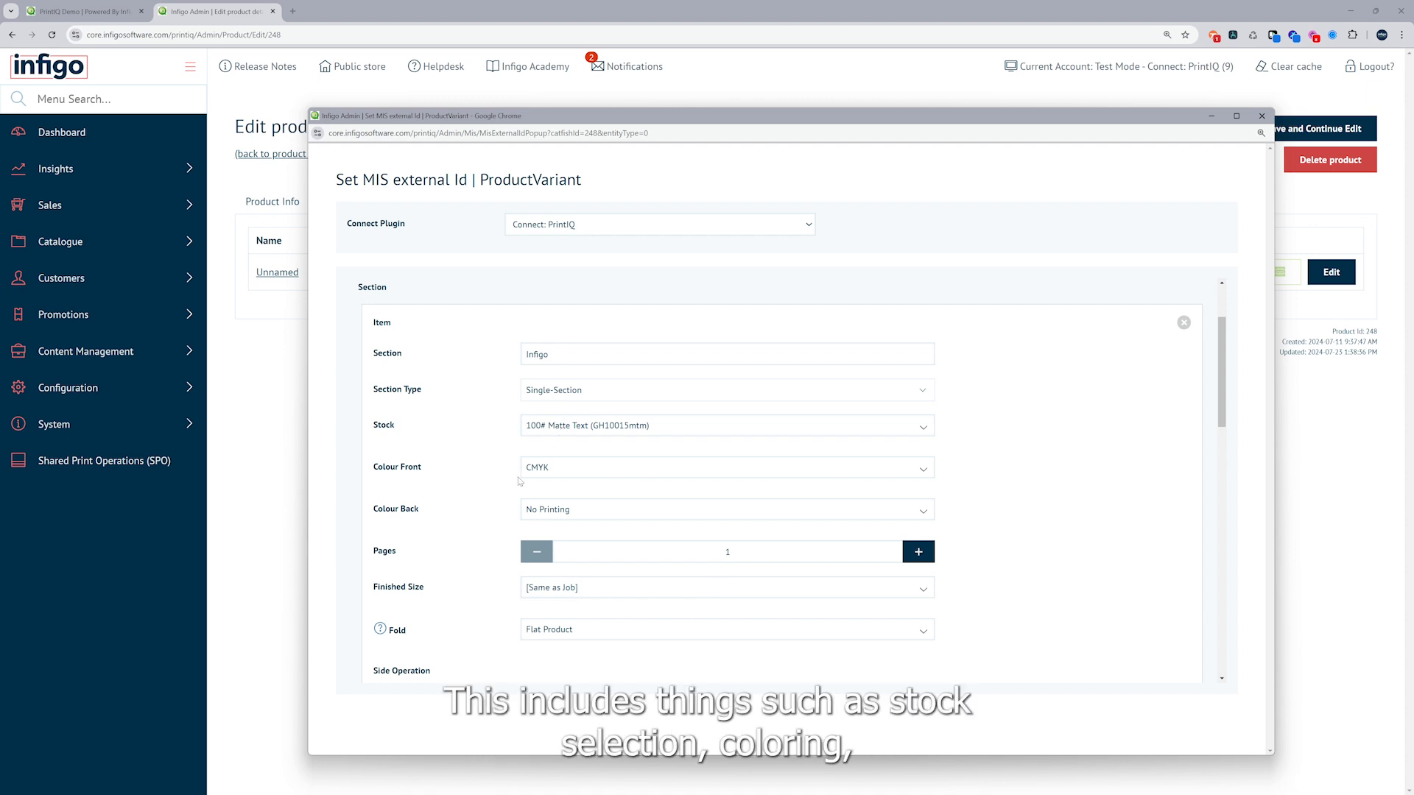
{"action": "scroll", "coordinate": [515, 479], "scroll_direction": "down", "scroll_amount": 1}
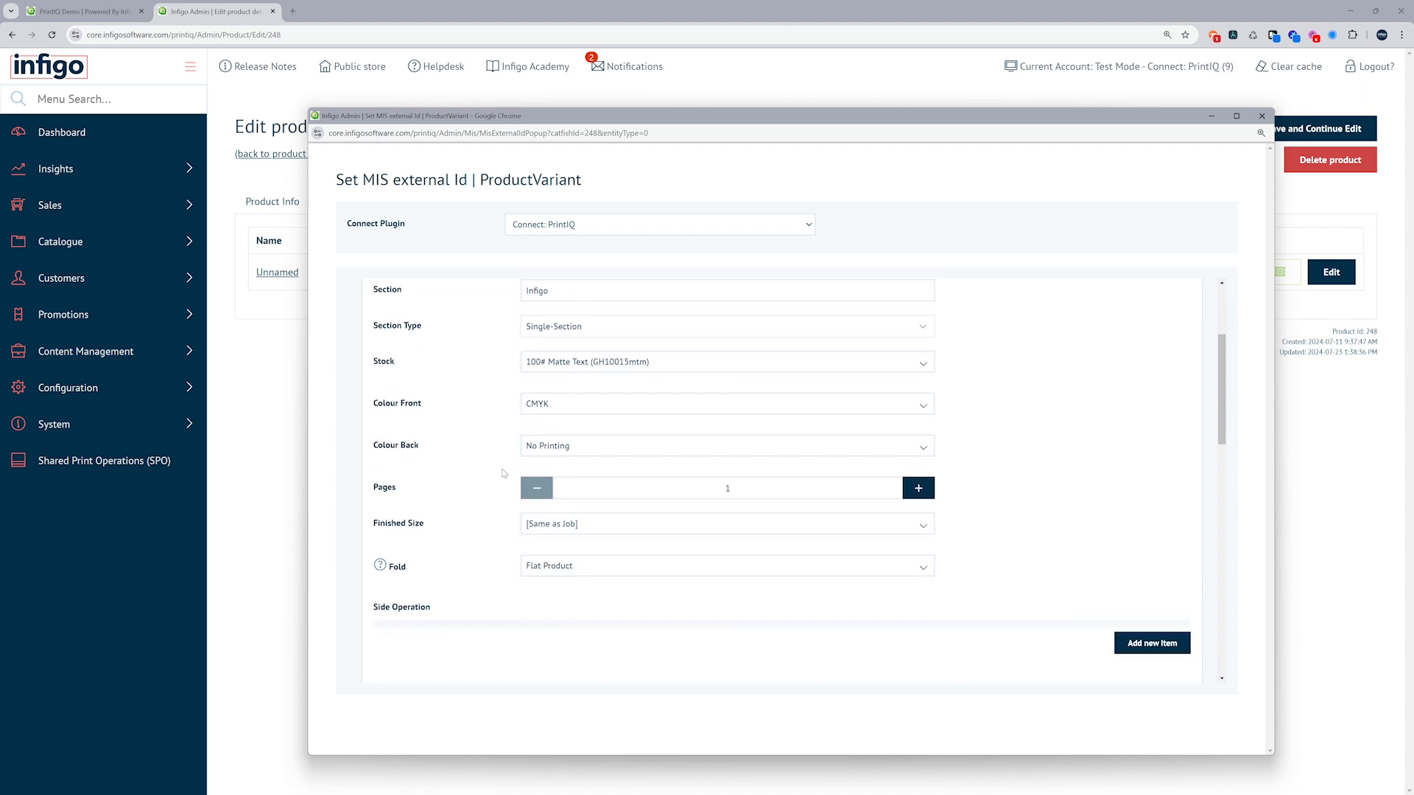
{"action": "scroll", "coordinate": [504, 474], "scroll_direction": "down", "scroll_amount": 5}
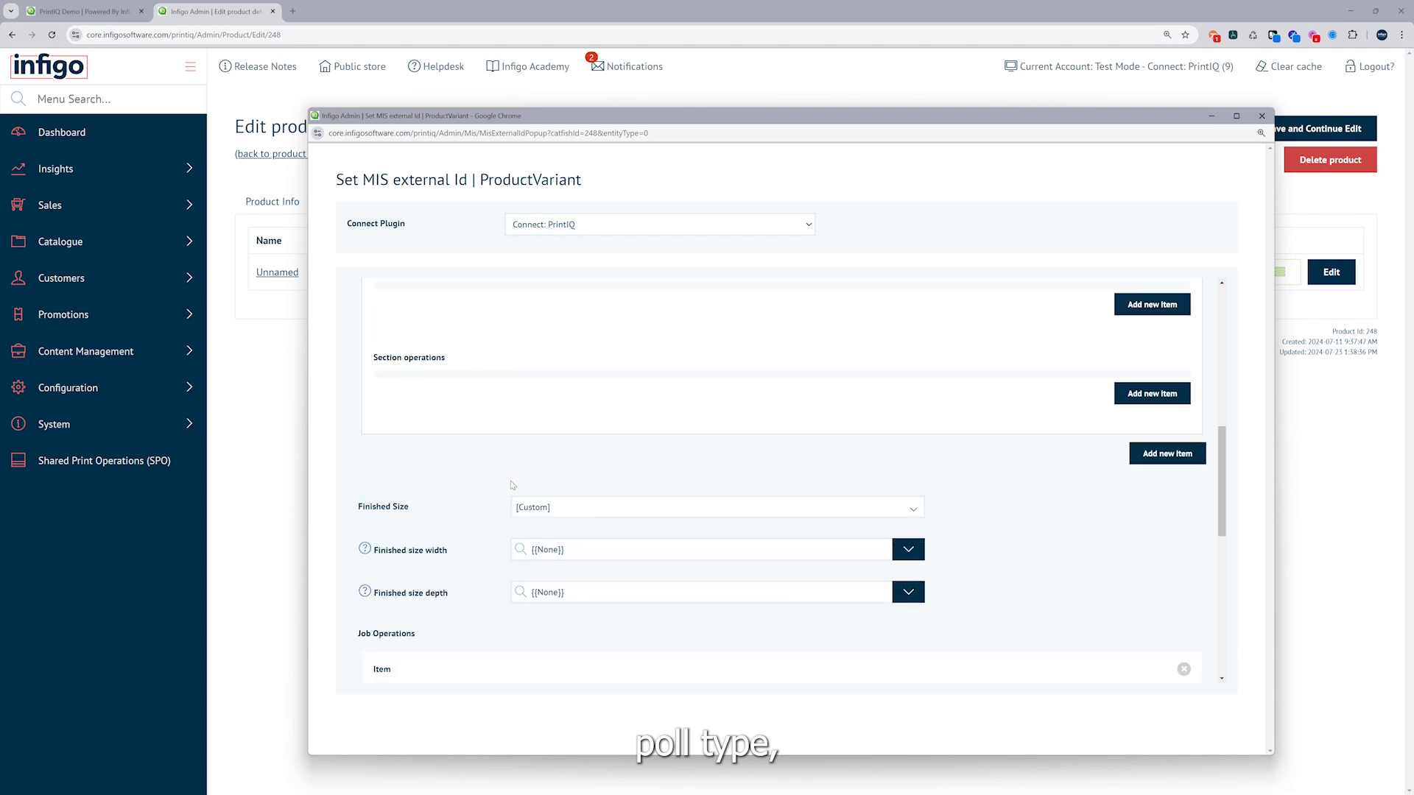
{"action": "scroll", "coordinate": [513, 485], "scroll_direction": "down", "scroll_amount": 7}
{"action": "scroll", "coordinate": [513, 485], "scroll_direction": "up", "scroll_amount": 2}
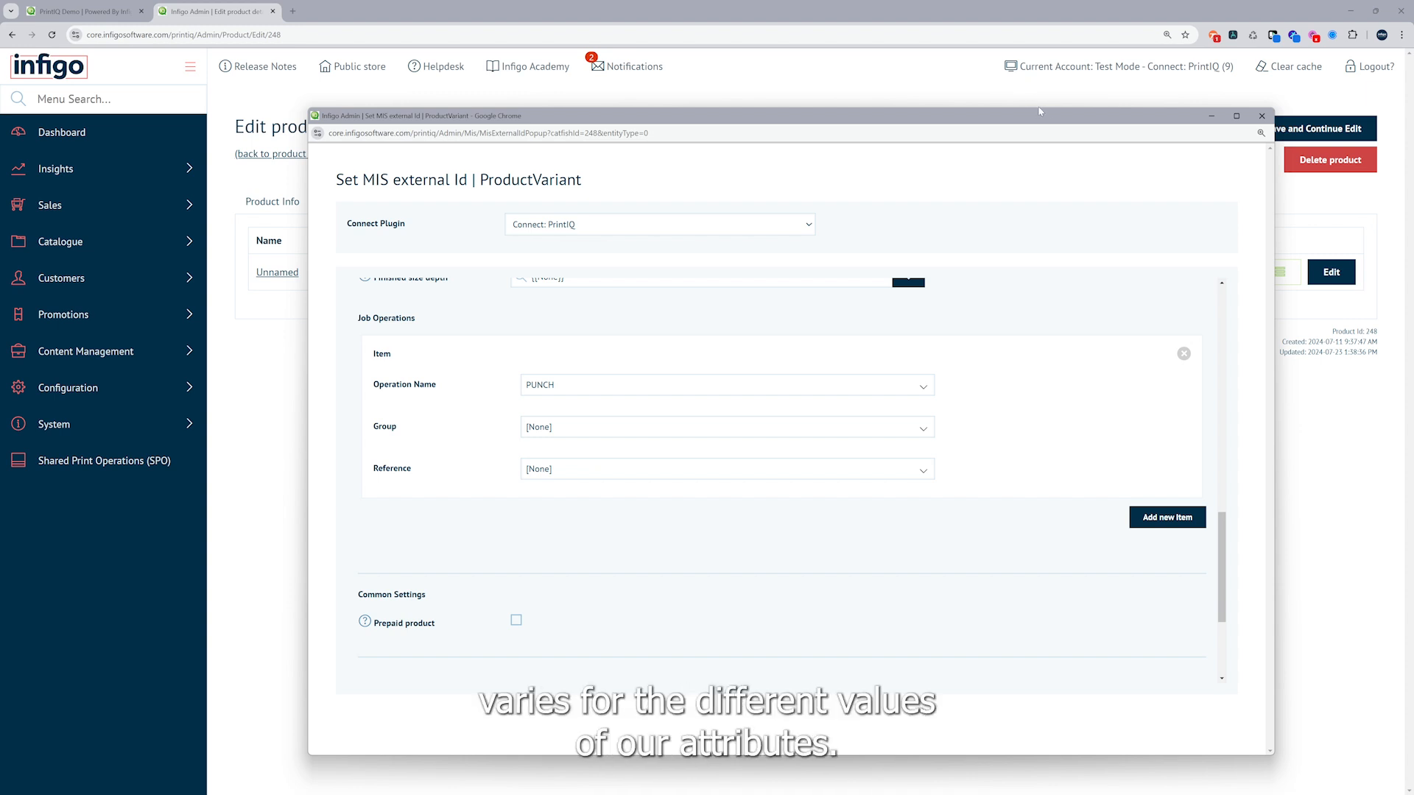
{"action": "left_click", "coordinate": [1262, 117]}
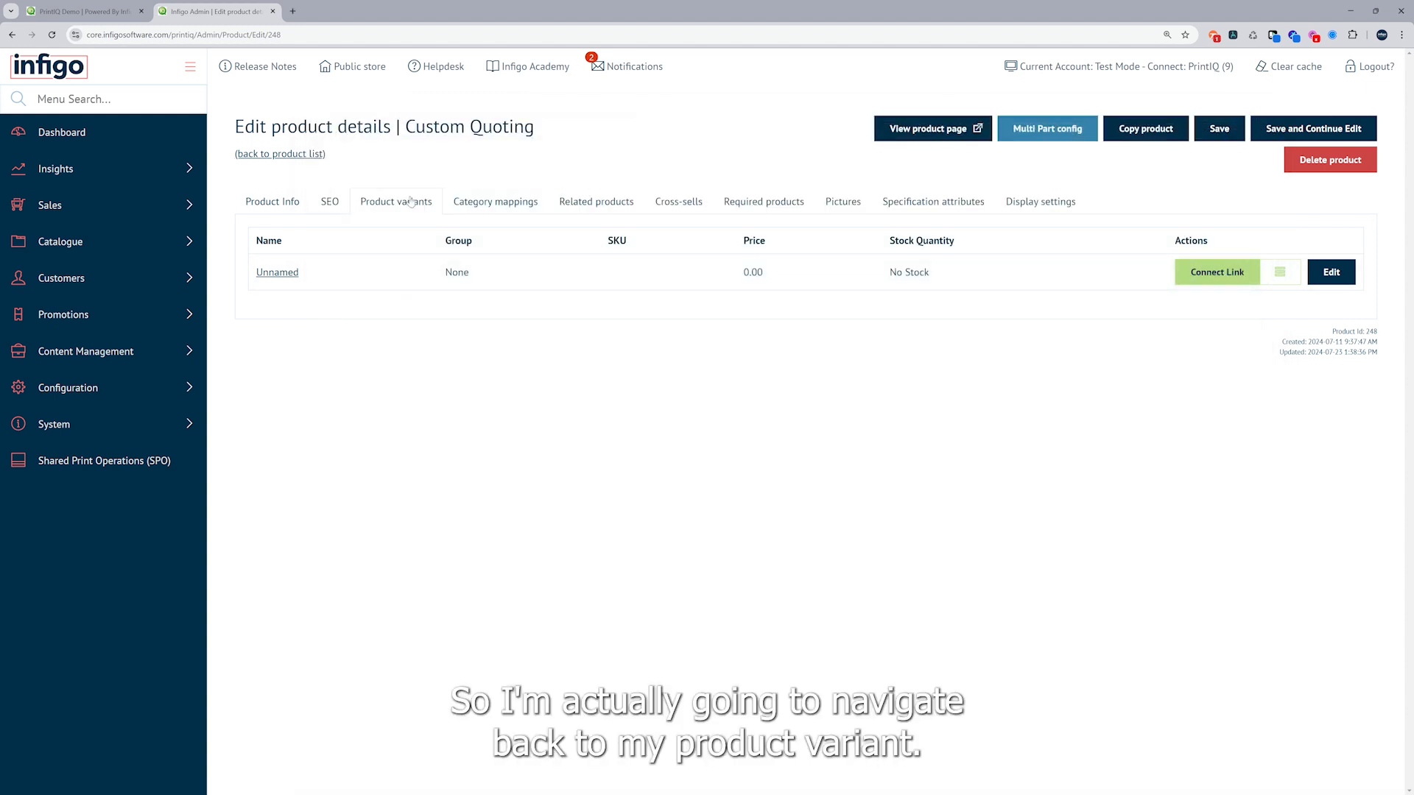
Open the product variant for editing and review its attributes and attribute combinations
{"action": "left_click", "coordinate": [1331, 273]}
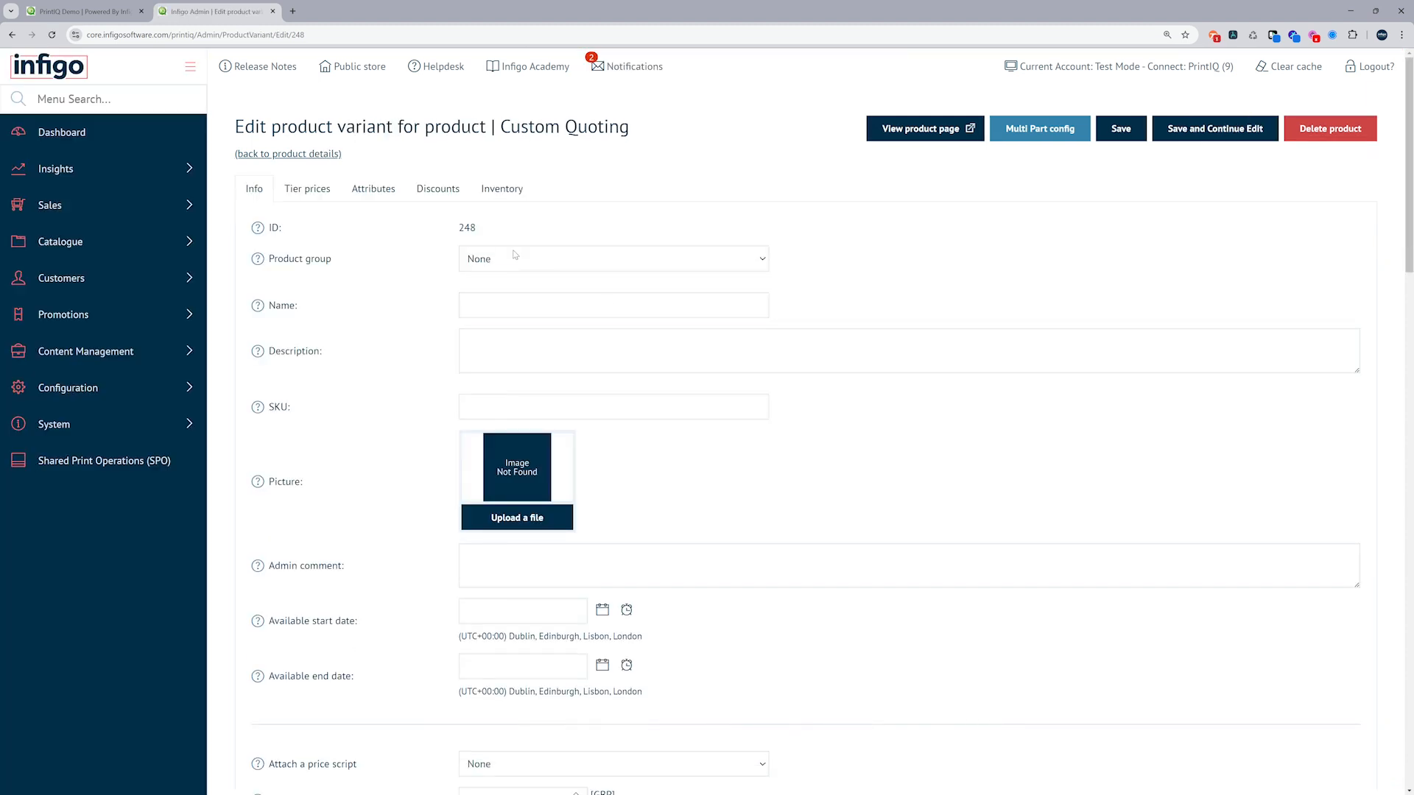
{"action": "left_click", "coordinate": [364, 194]}
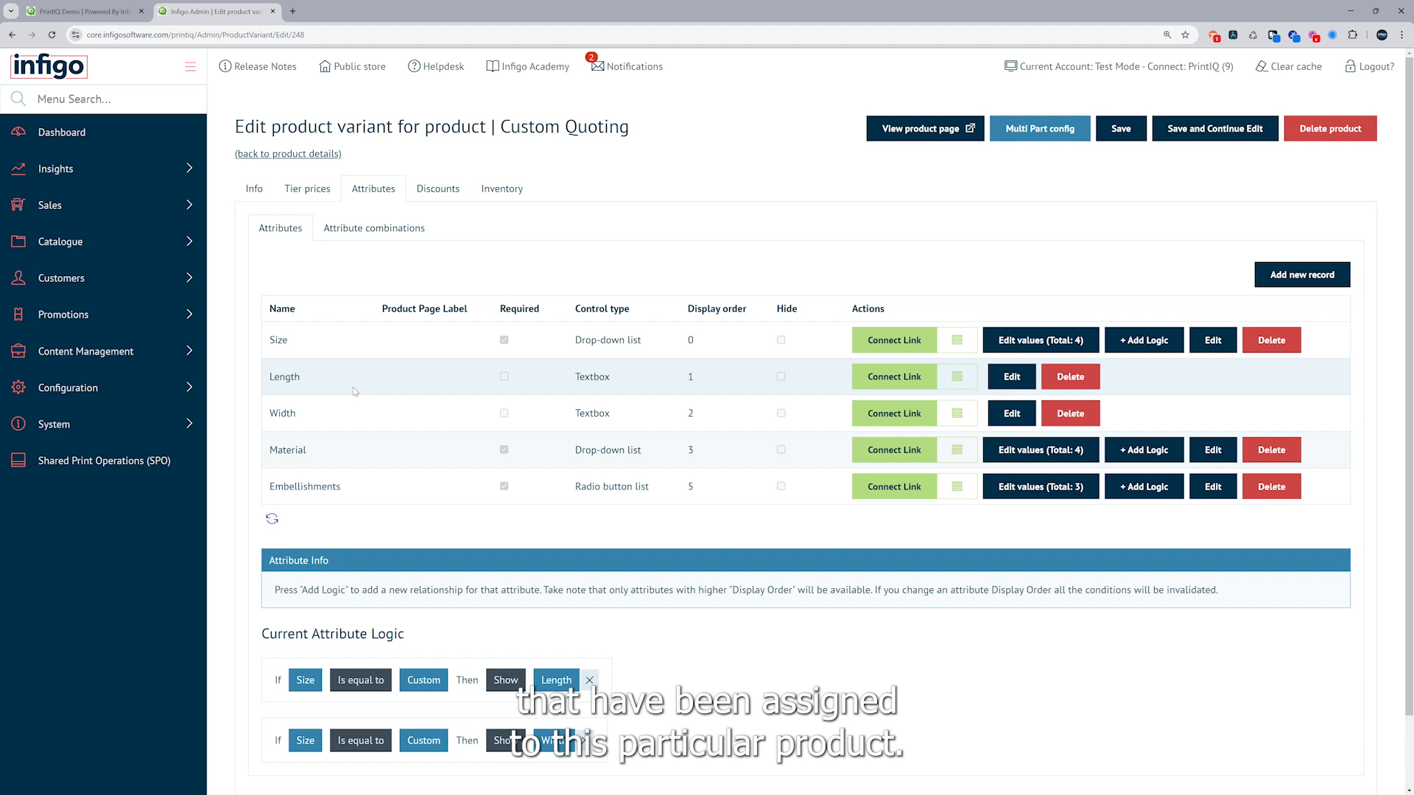
{"action": "left_click", "coordinate": [359, 229]}
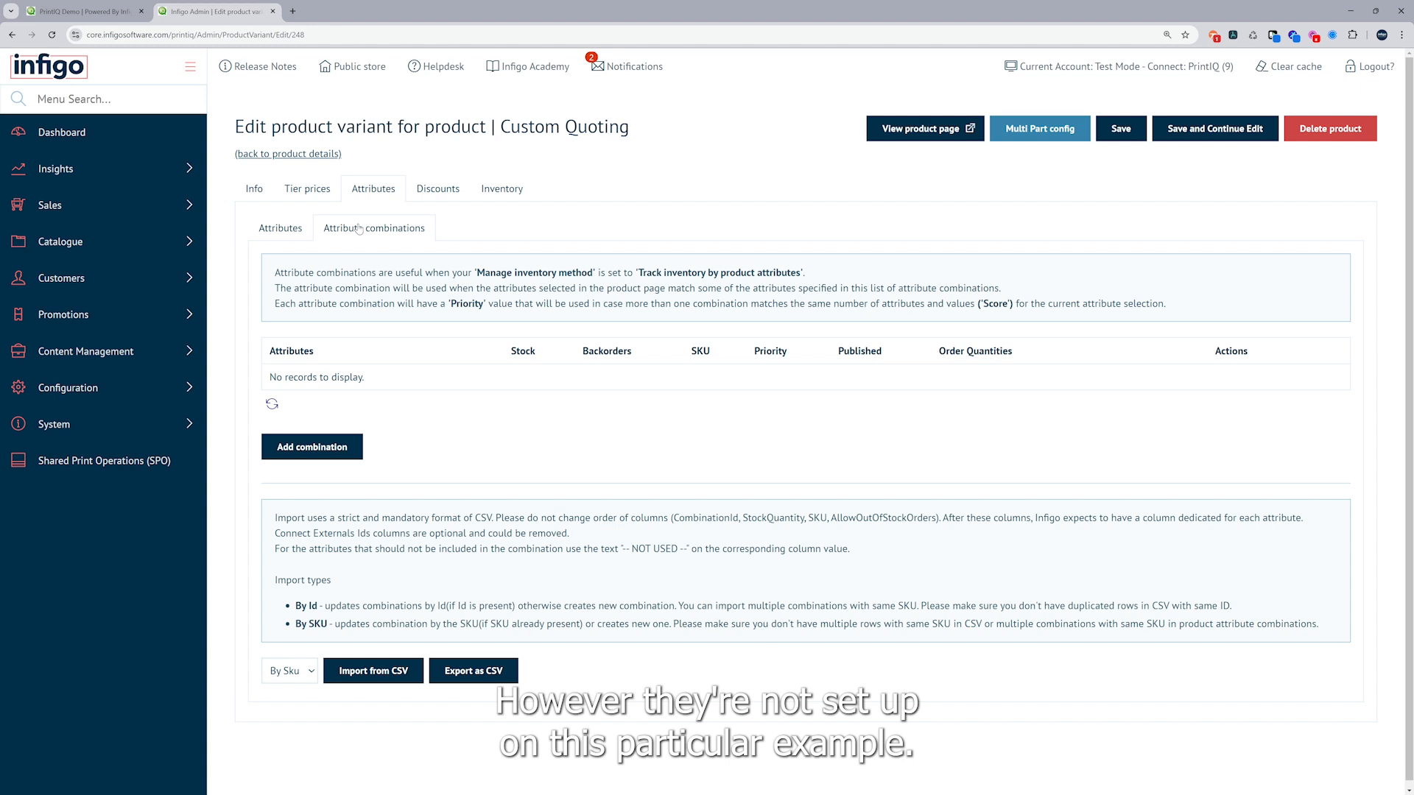
{"action": "left_click", "coordinate": [281, 229]}
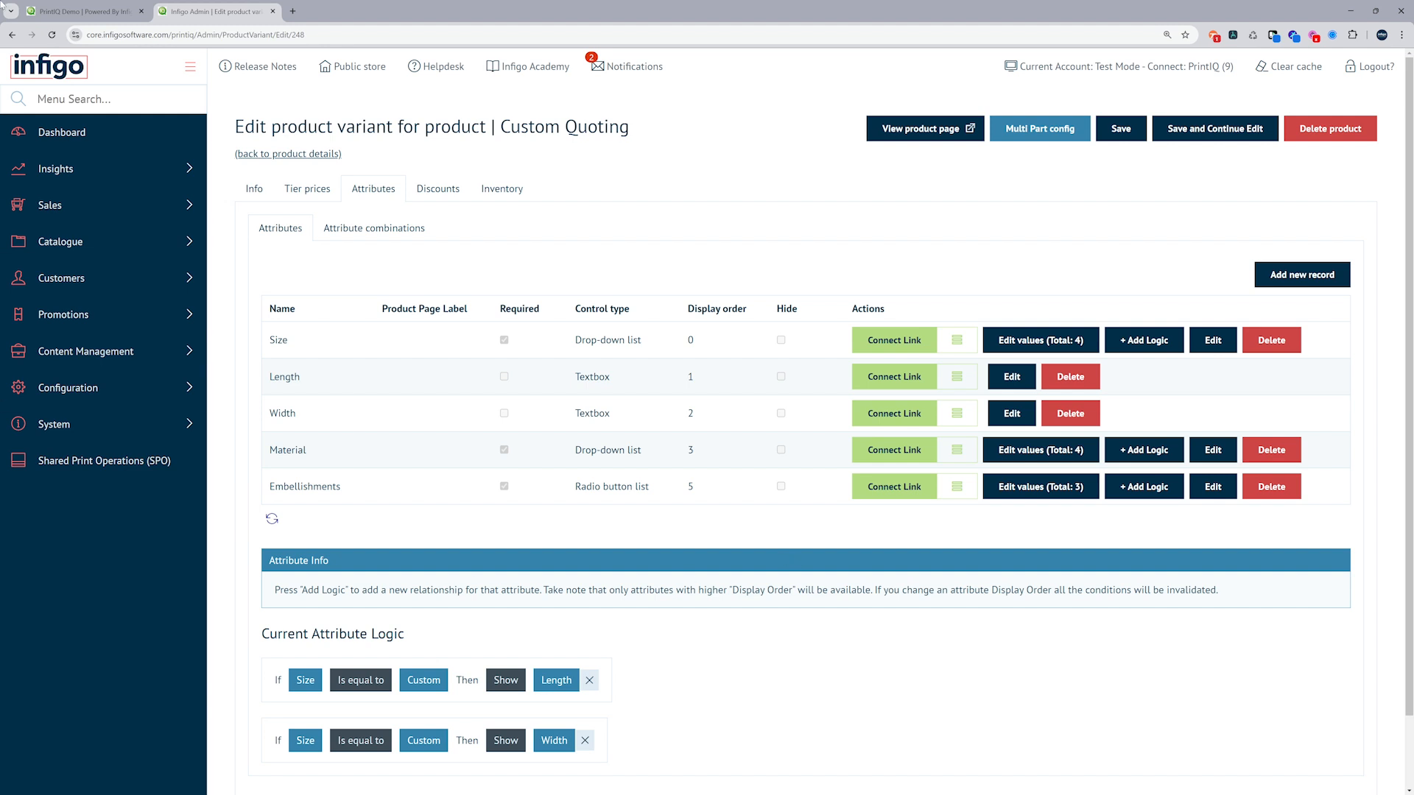
Switch to the storefront product page and set the Size option to Custom
{"action": "left_click", "coordinate": [109, 9]}
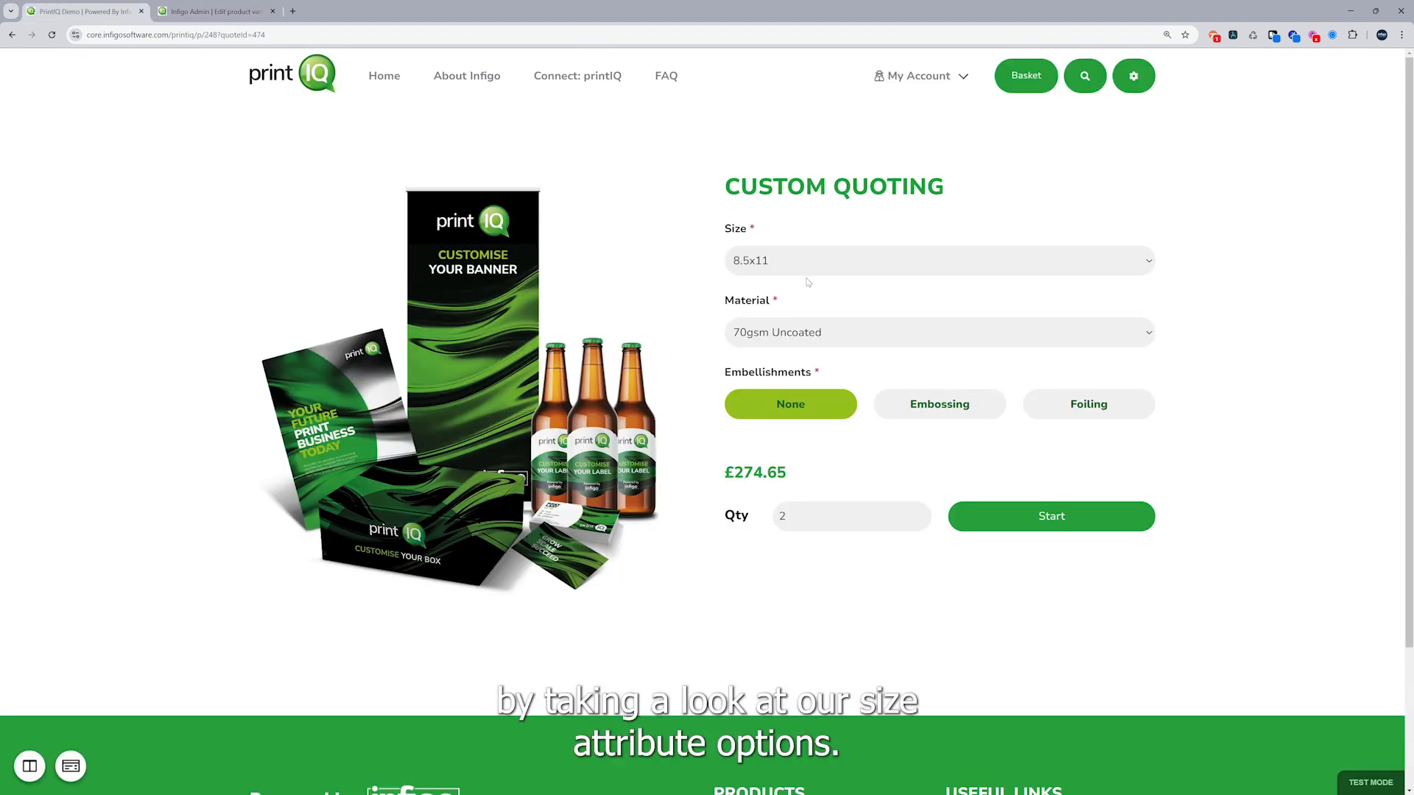
{"action": "left_click", "coordinate": [866, 268]}
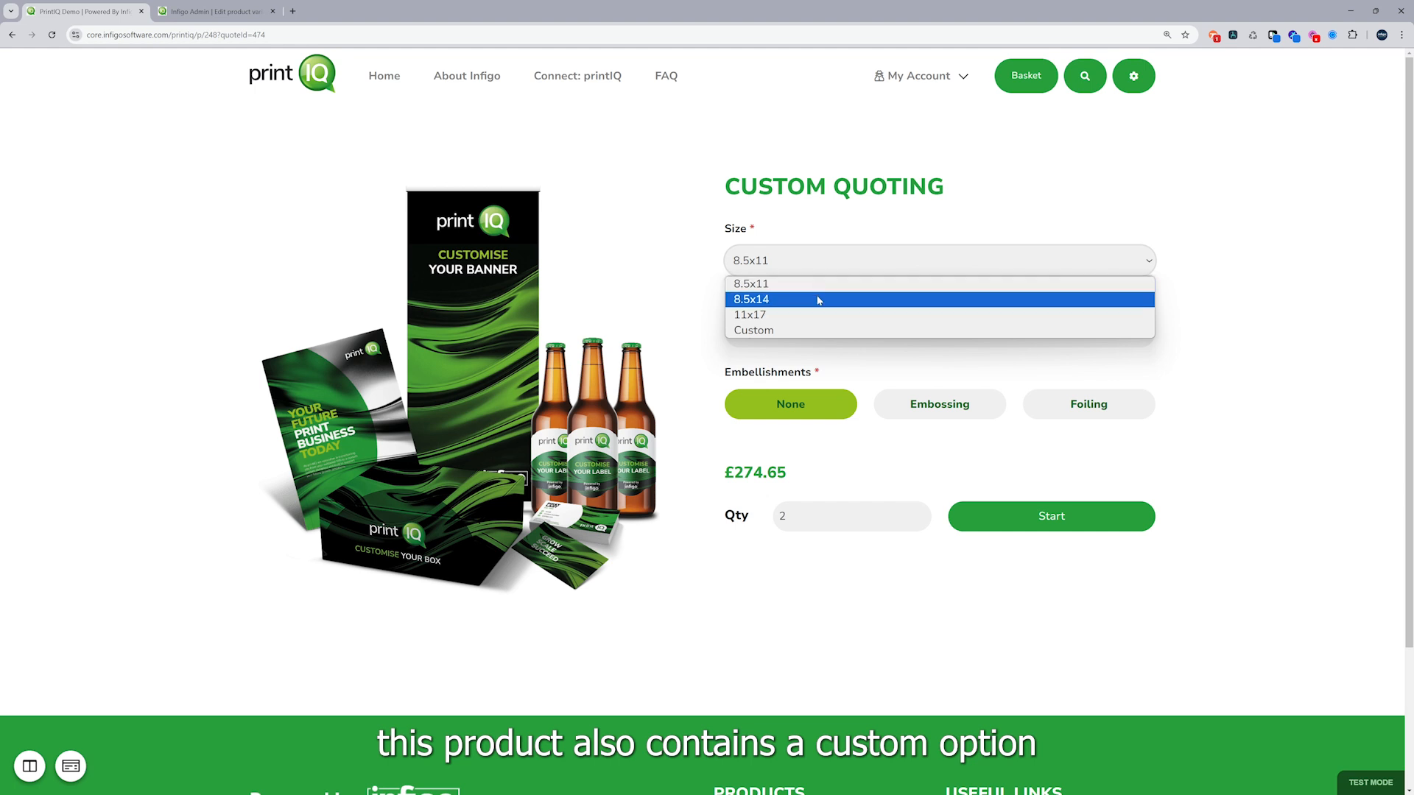
{"action": "left_click", "coordinate": [810, 330]}
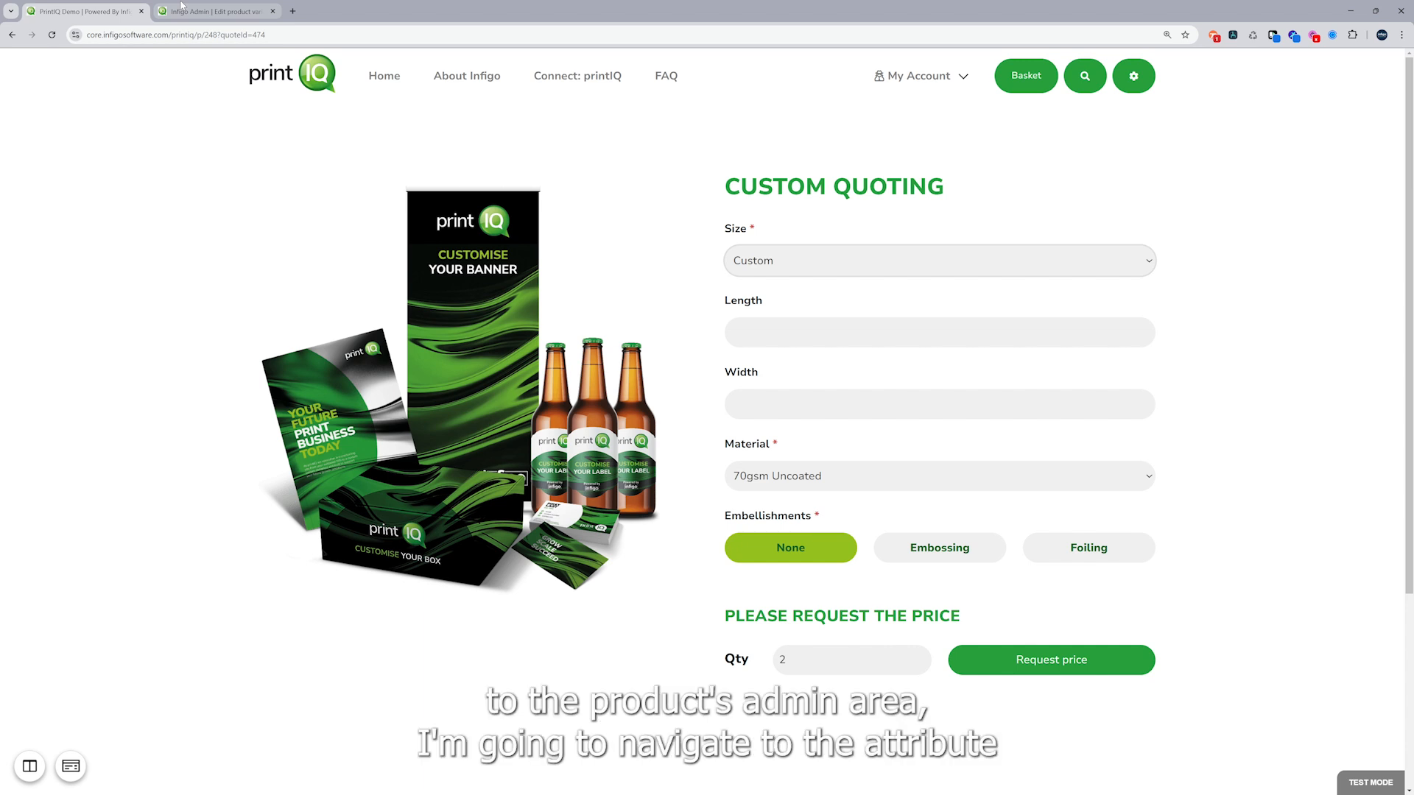
Return to the Infigo Admin page and open the Connect link mapping of the Size attribute's 8.5x11 value
{"action": "left_click", "coordinate": [182, 7]}
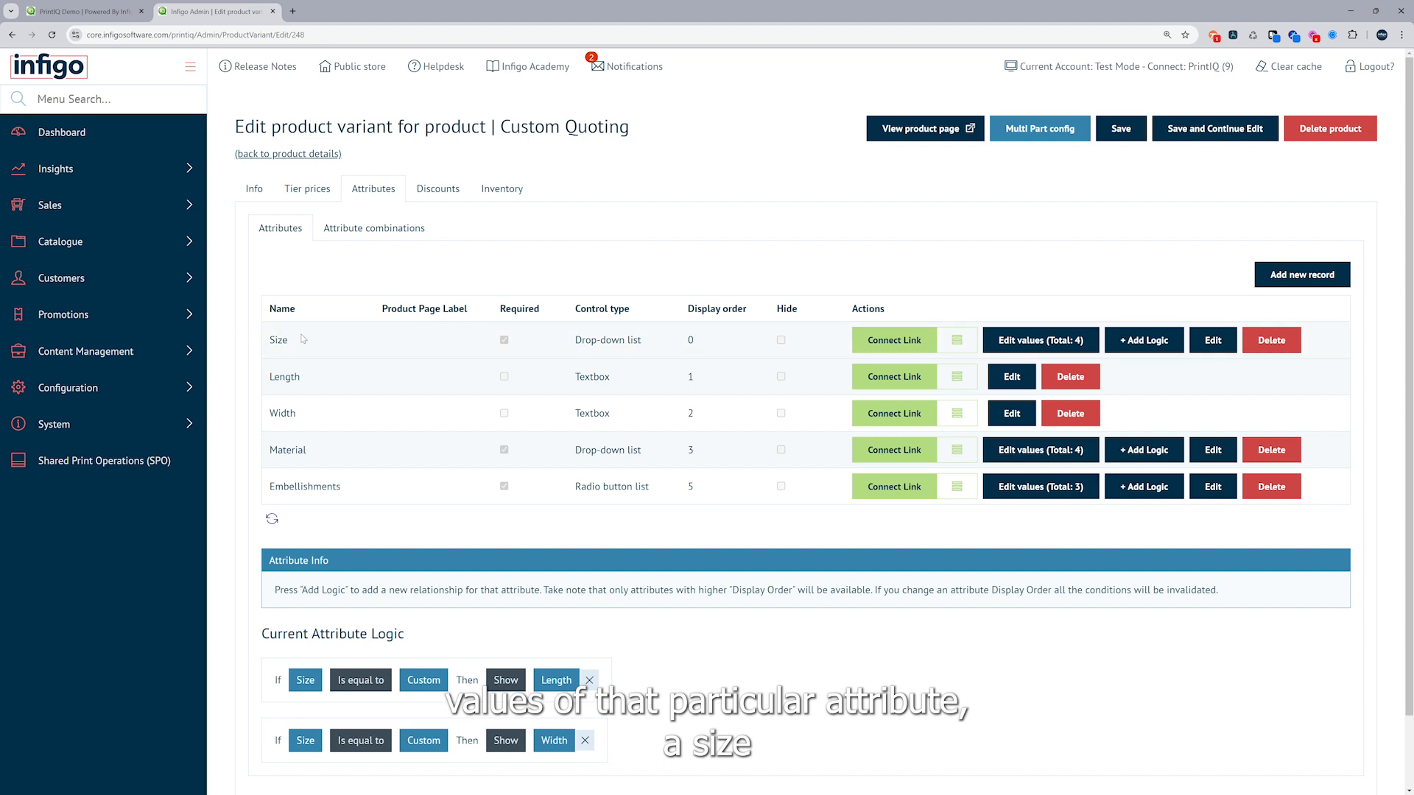
{"action": "left_click", "coordinate": [1025, 342]}
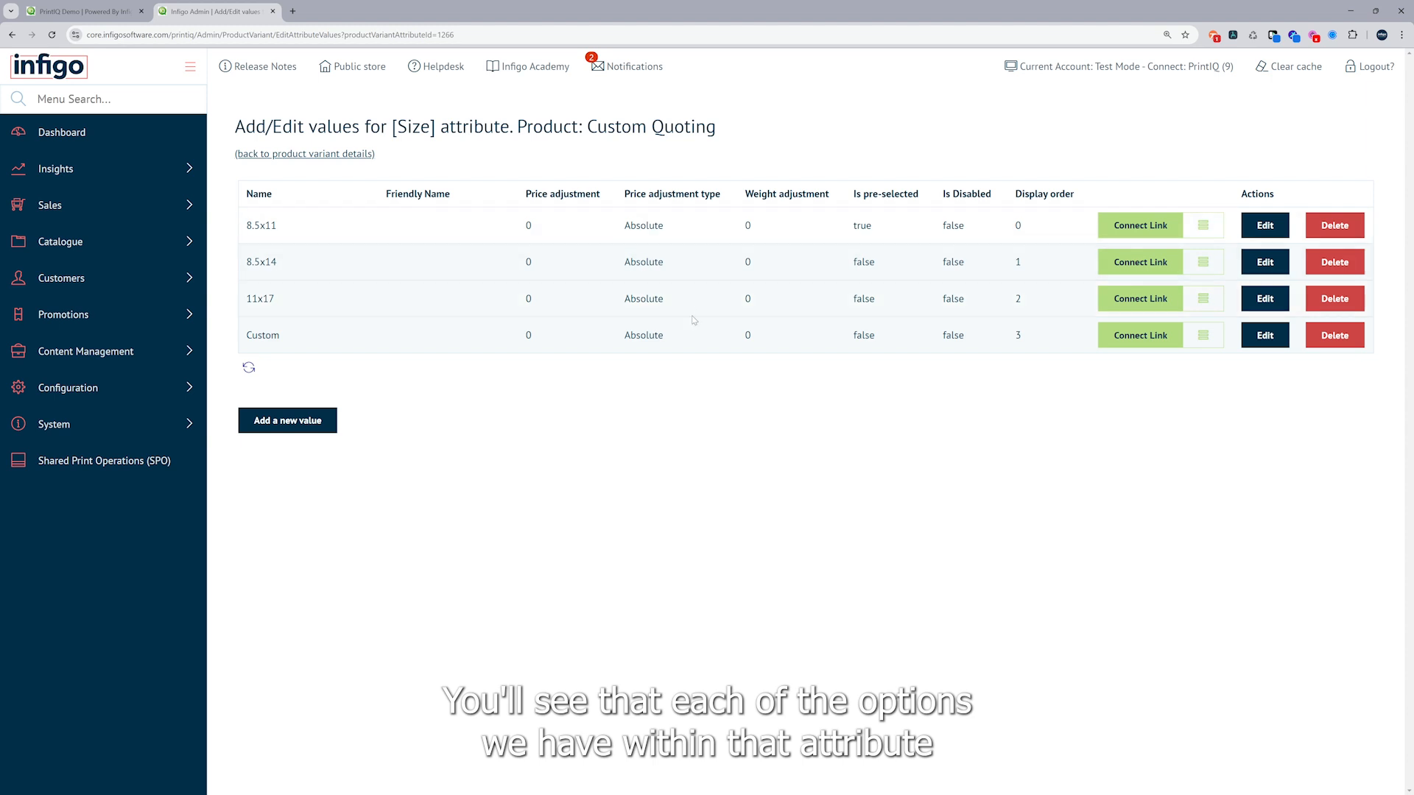
{"action": "left_click", "coordinate": [1123, 232]}
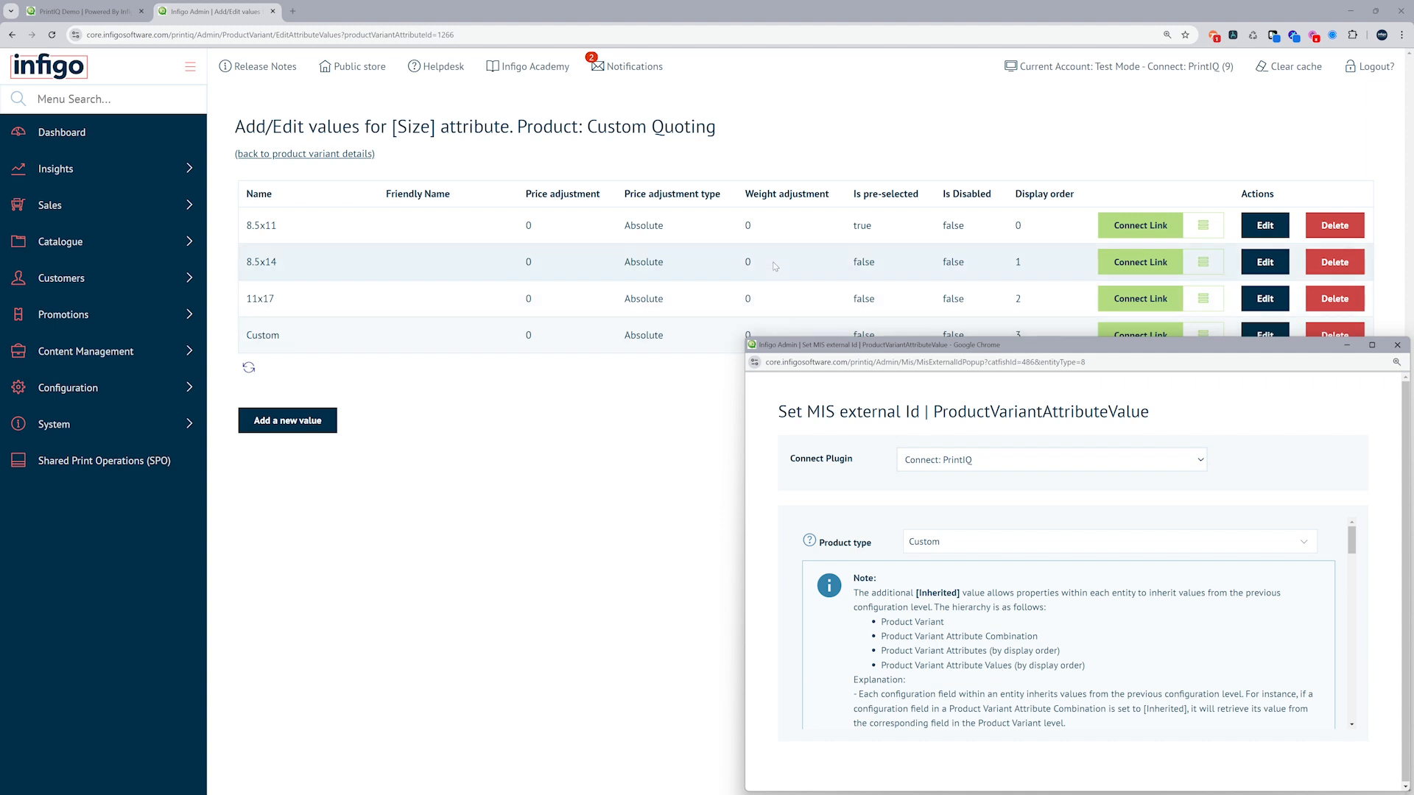
Enlarge the 8.5x11 mapping window, examine the inheritance note and the section's inherited and finished size fields, and close it
{"action": "left_click_drag", "start_coordinate": [875, 350], "coordinate": [464, 113]}
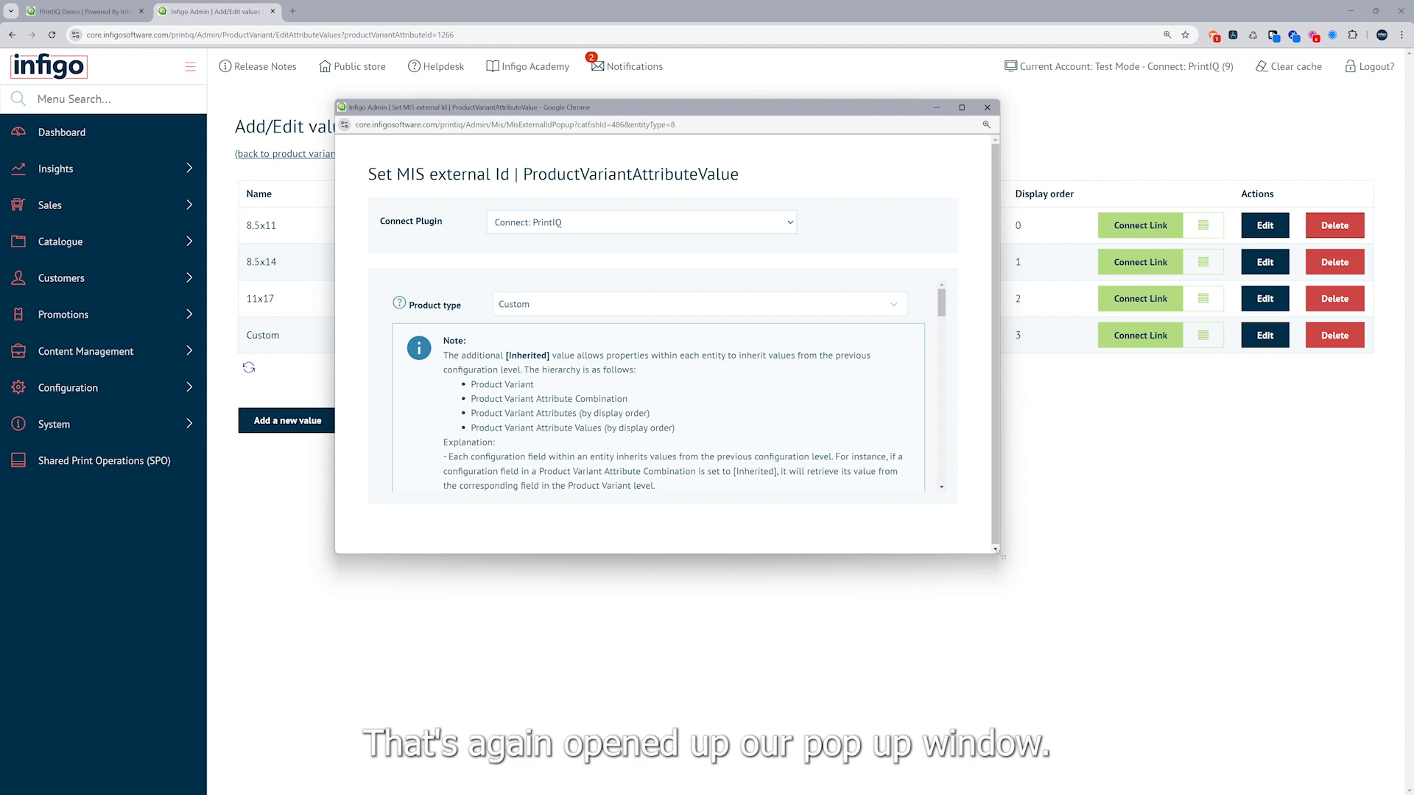
{"action": "left_click_drag", "start_coordinate": [1002, 556], "coordinate": [1263, 670]}
{"action": "scroll", "coordinate": [829, 493], "scroll_direction": "down", "scroll_amount": 3}
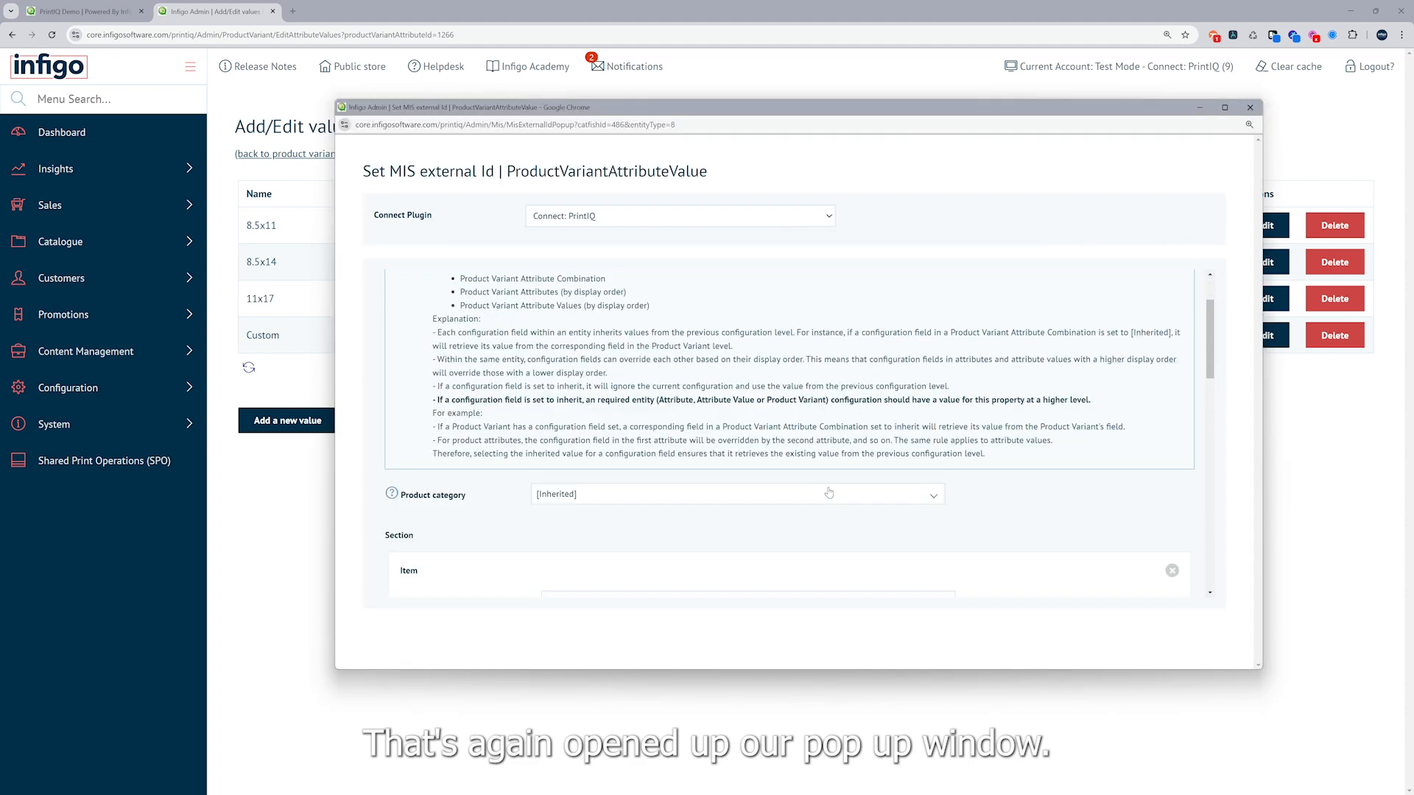
{"action": "scroll", "coordinate": [829, 493], "scroll_direction": "down", "scroll_amount": 3}
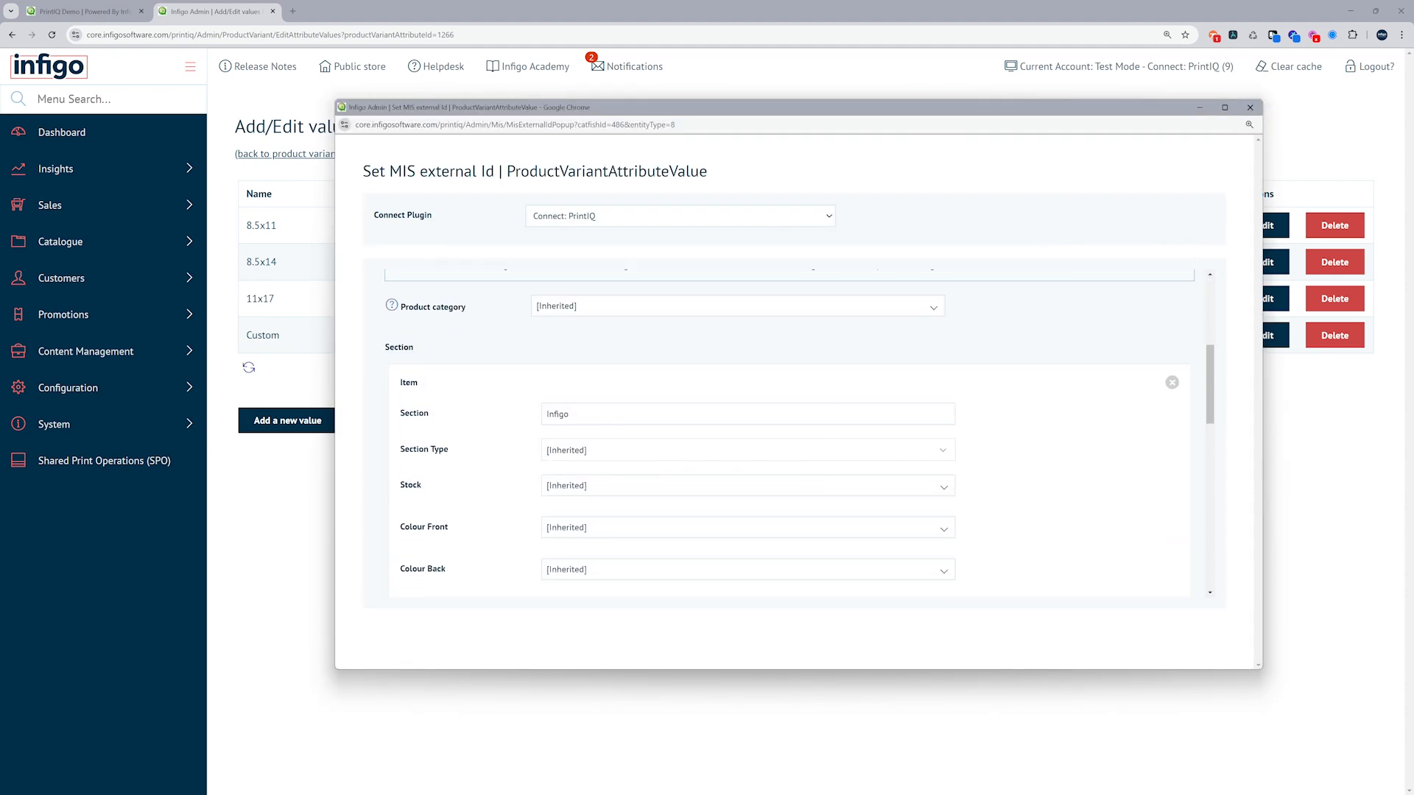
{"action": "scroll", "coordinate": [552, 416], "scroll_direction": "down", "scroll_amount": 1}
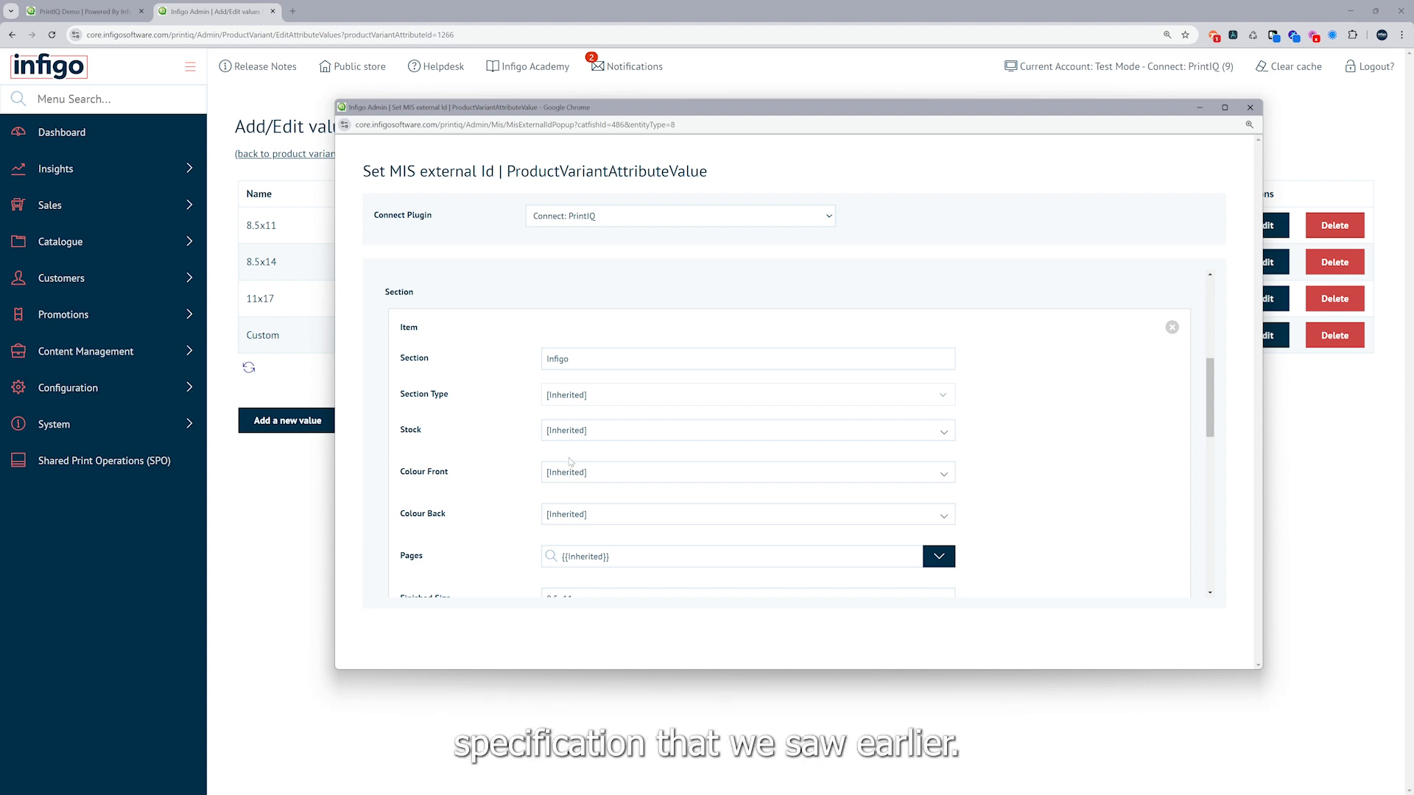
{"action": "scroll", "coordinate": [569, 463], "scroll_direction": "up", "scroll_amount": 5}
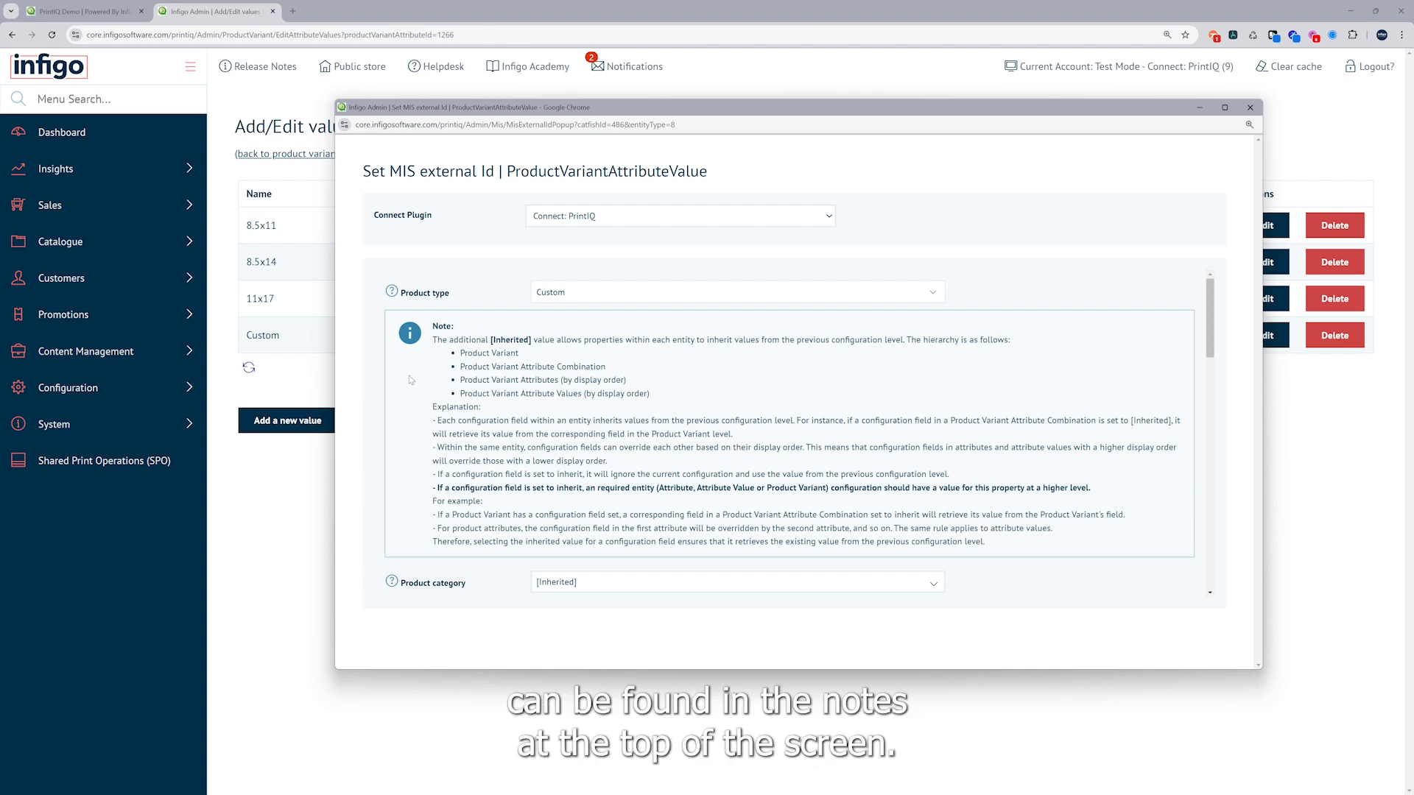
{"action": "scroll", "coordinate": [479, 395], "scroll_direction": "down", "scroll_amount": 10}
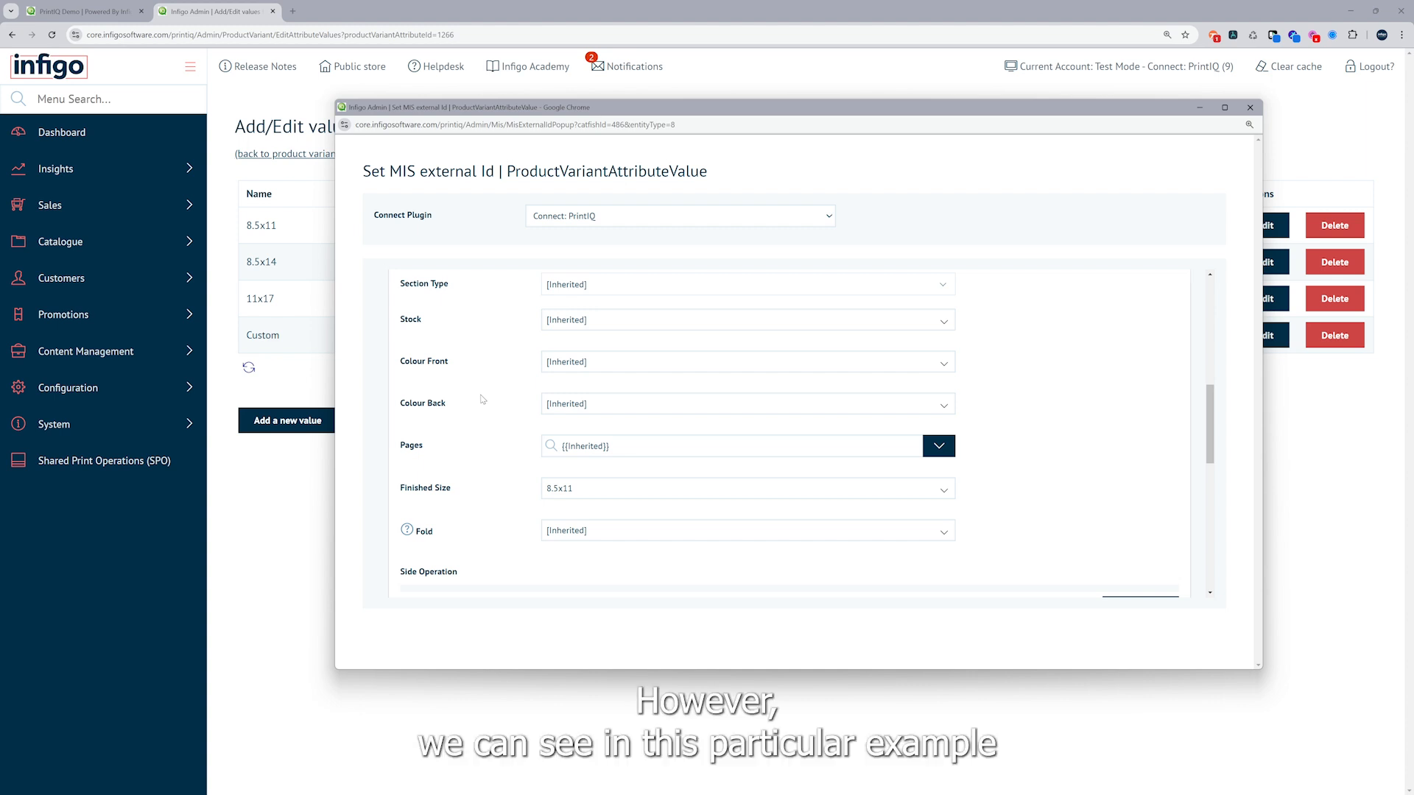
{"action": "scroll", "coordinate": [515, 428], "scroll_direction": "down", "scroll_amount": 1}
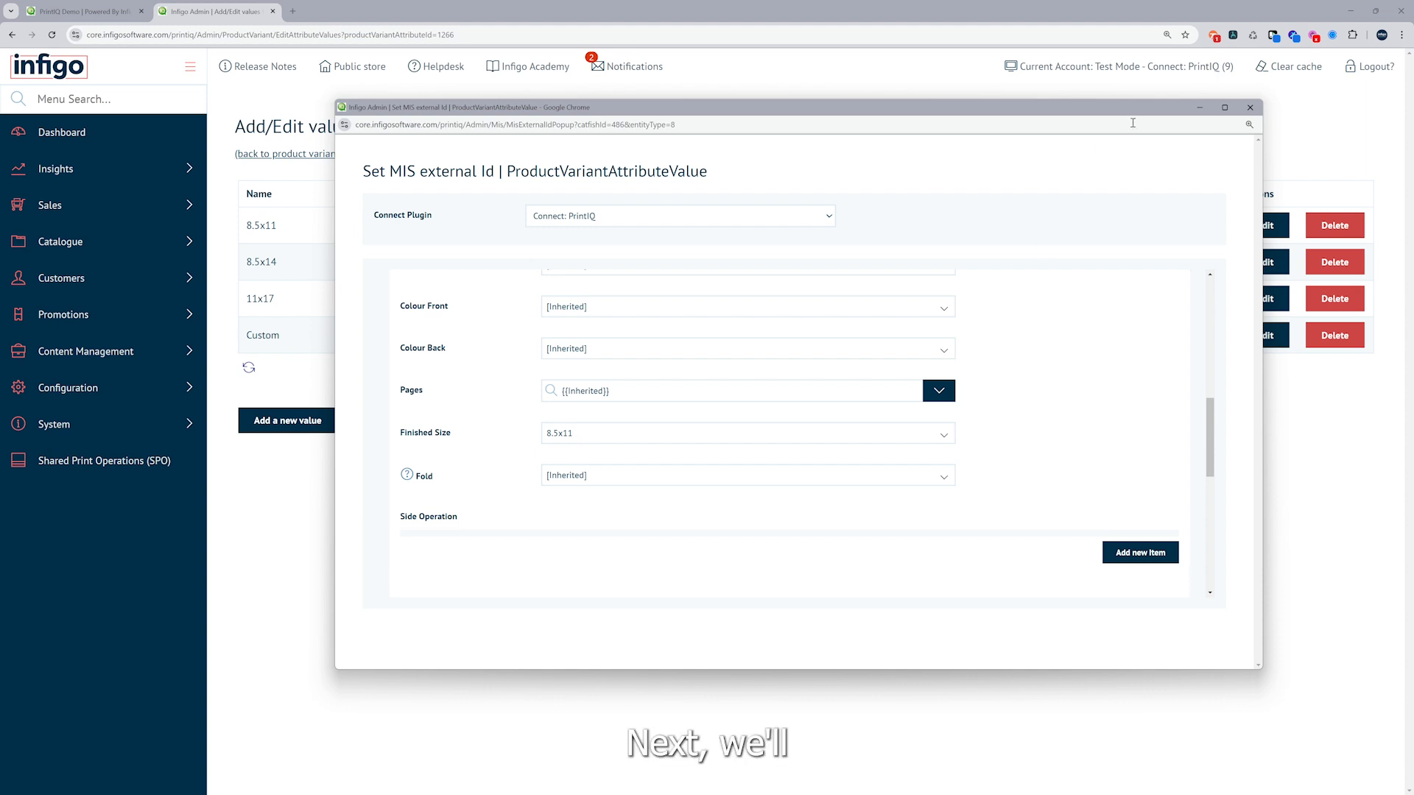
{"action": "left_click", "coordinate": [1249, 108]}
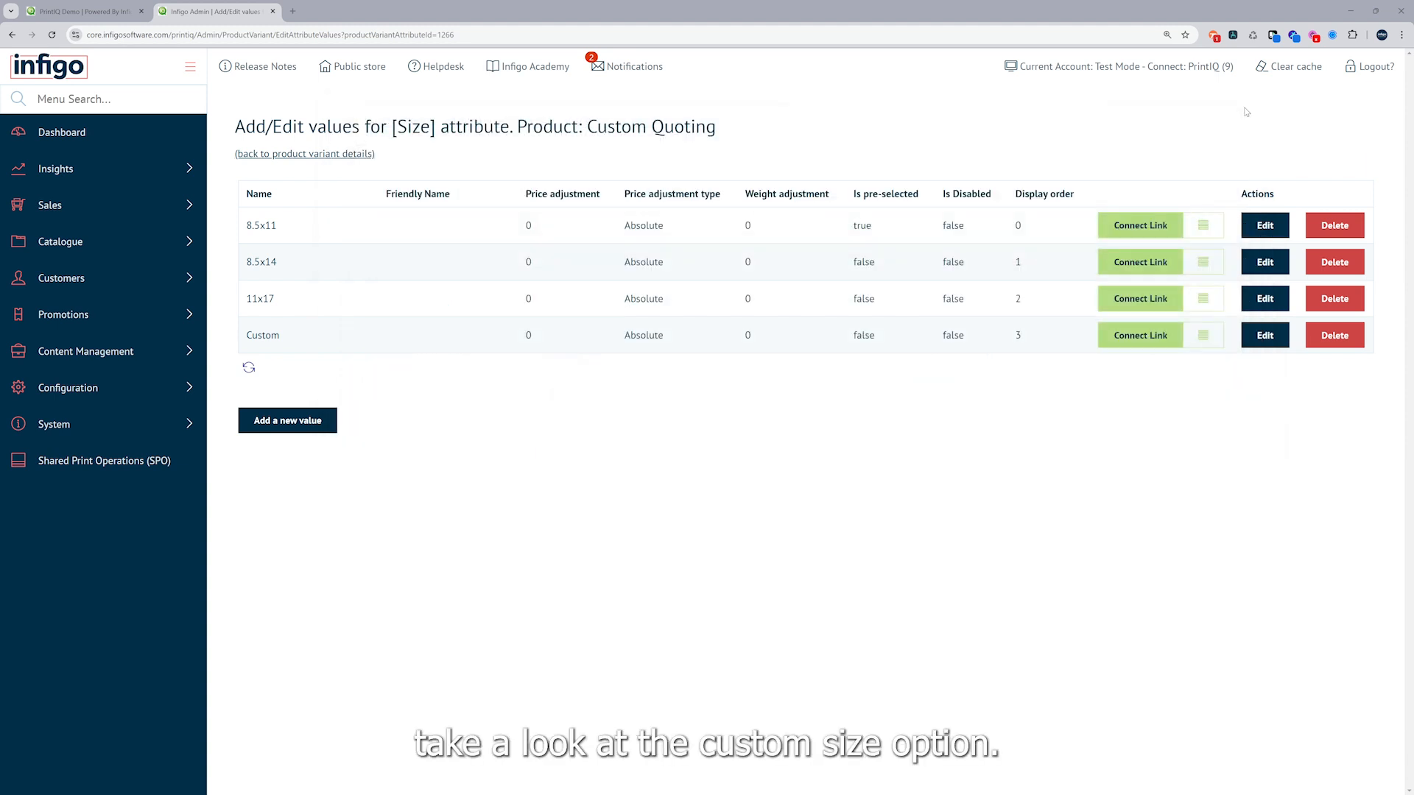
Open the Connect link mapping of the Size attribute's Custom value, enlarge its window, examine the section's finished size field, and close it
{"action": "left_click", "coordinate": [1139, 335]}
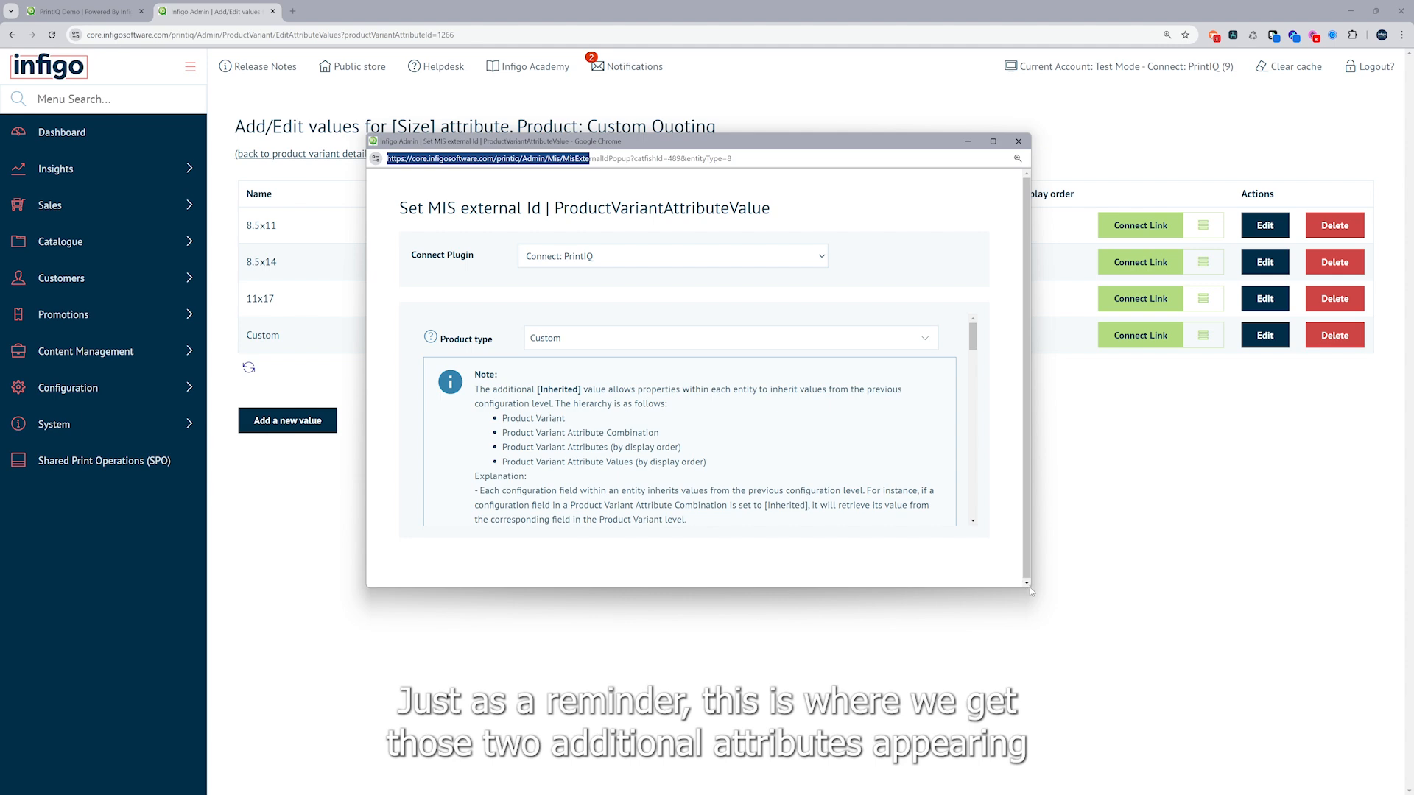
{"action": "left_click_drag", "start_coordinate": [1030, 589], "coordinate": [1261, 723]}
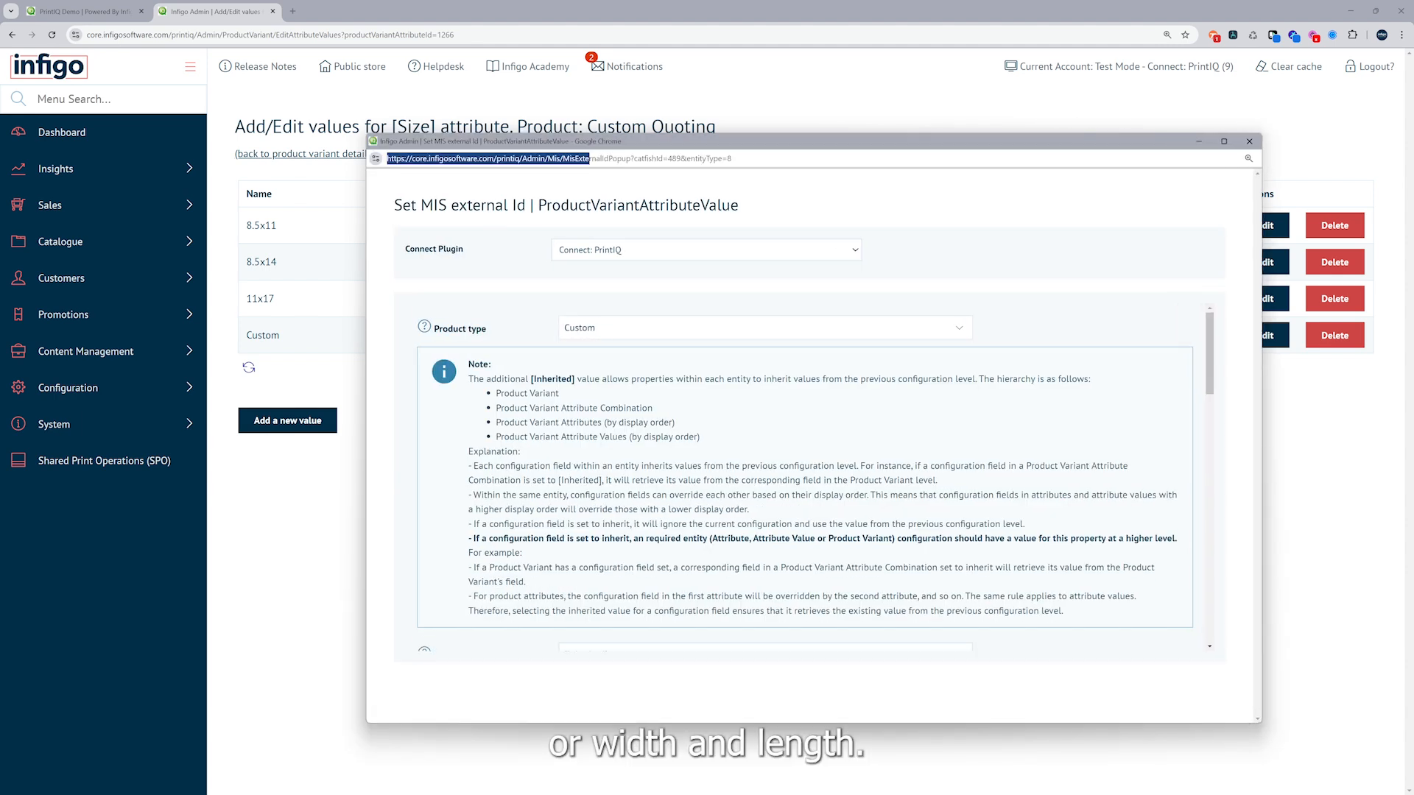
{"action": "scroll", "coordinate": [611, 488], "scroll_direction": "down", "scroll_amount": 10}
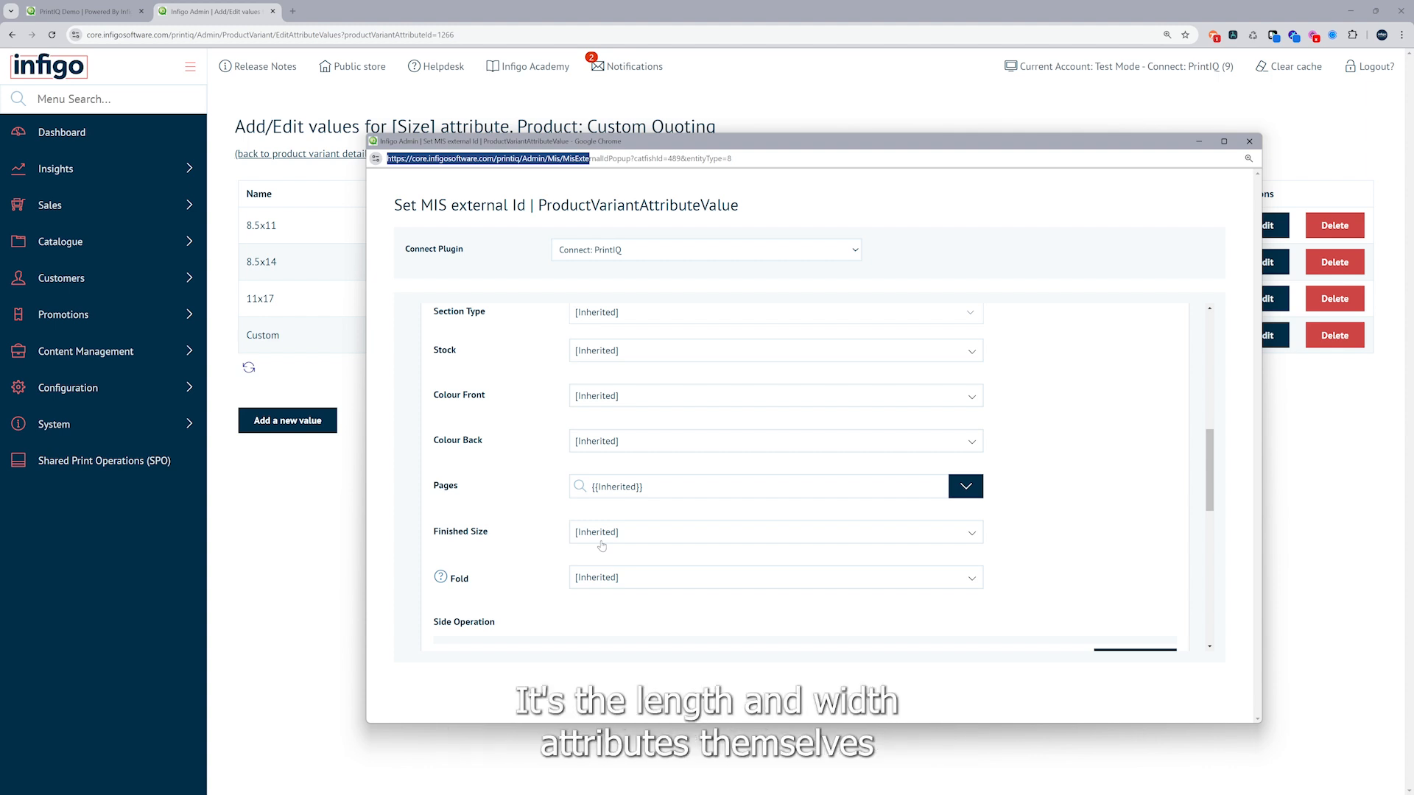
{"action": "left_click", "coordinate": [1247, 143]}
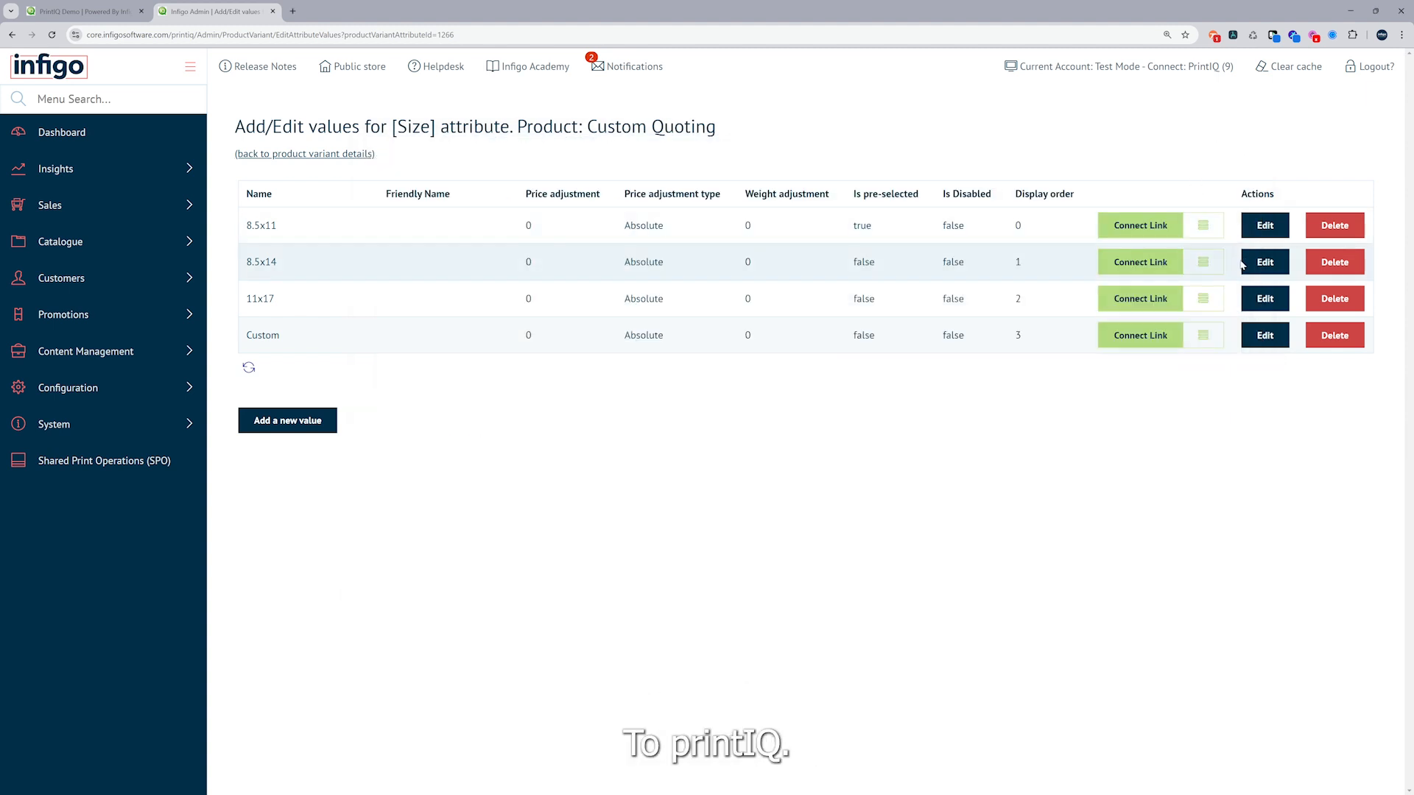
Return to the product variant's attributes, open the Length attribute's Connect link mapping in an enlarged window, and examine its section and finished size fields
{"action": "left_click", "coordinate": [336, 151]}
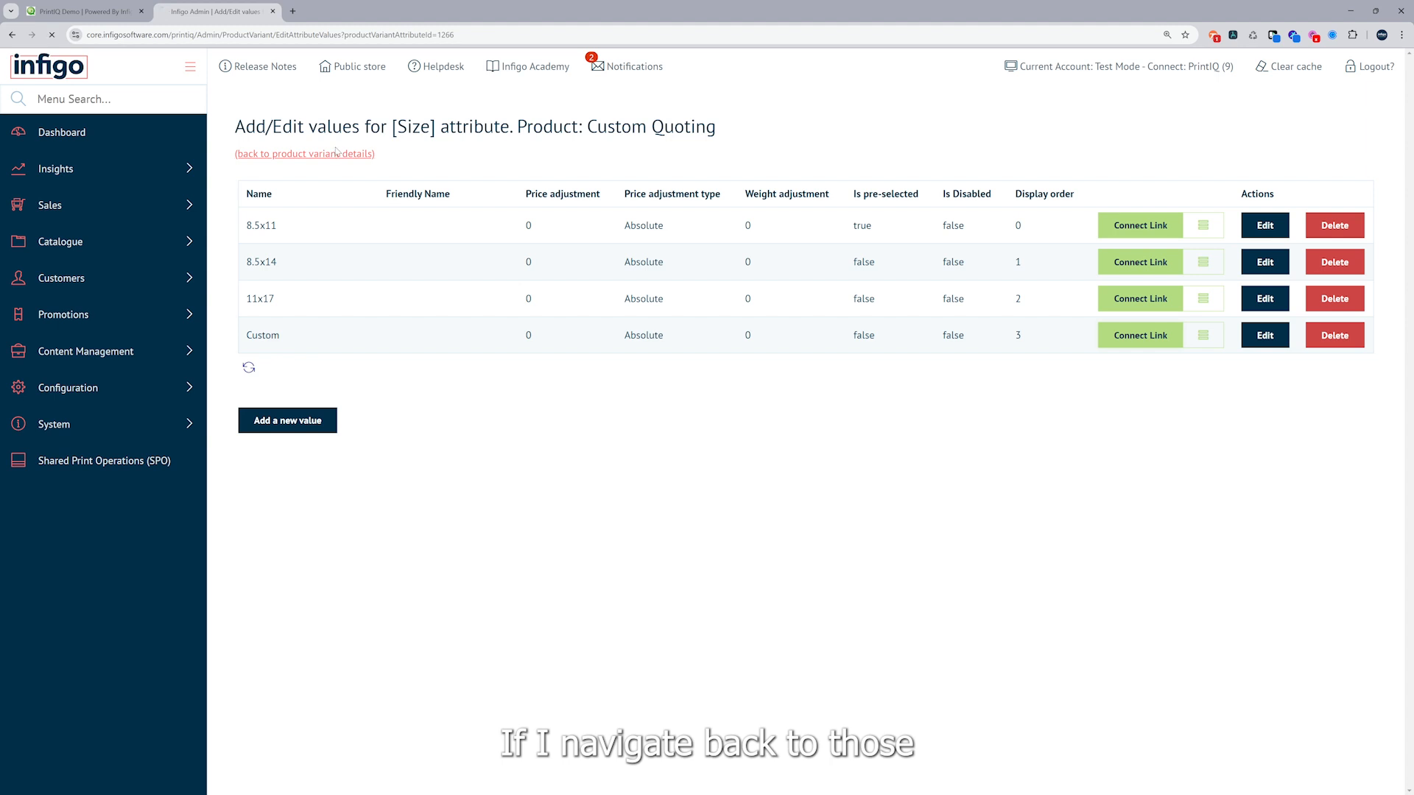
{"action": "left_click", "coordinate": [370, 190]}
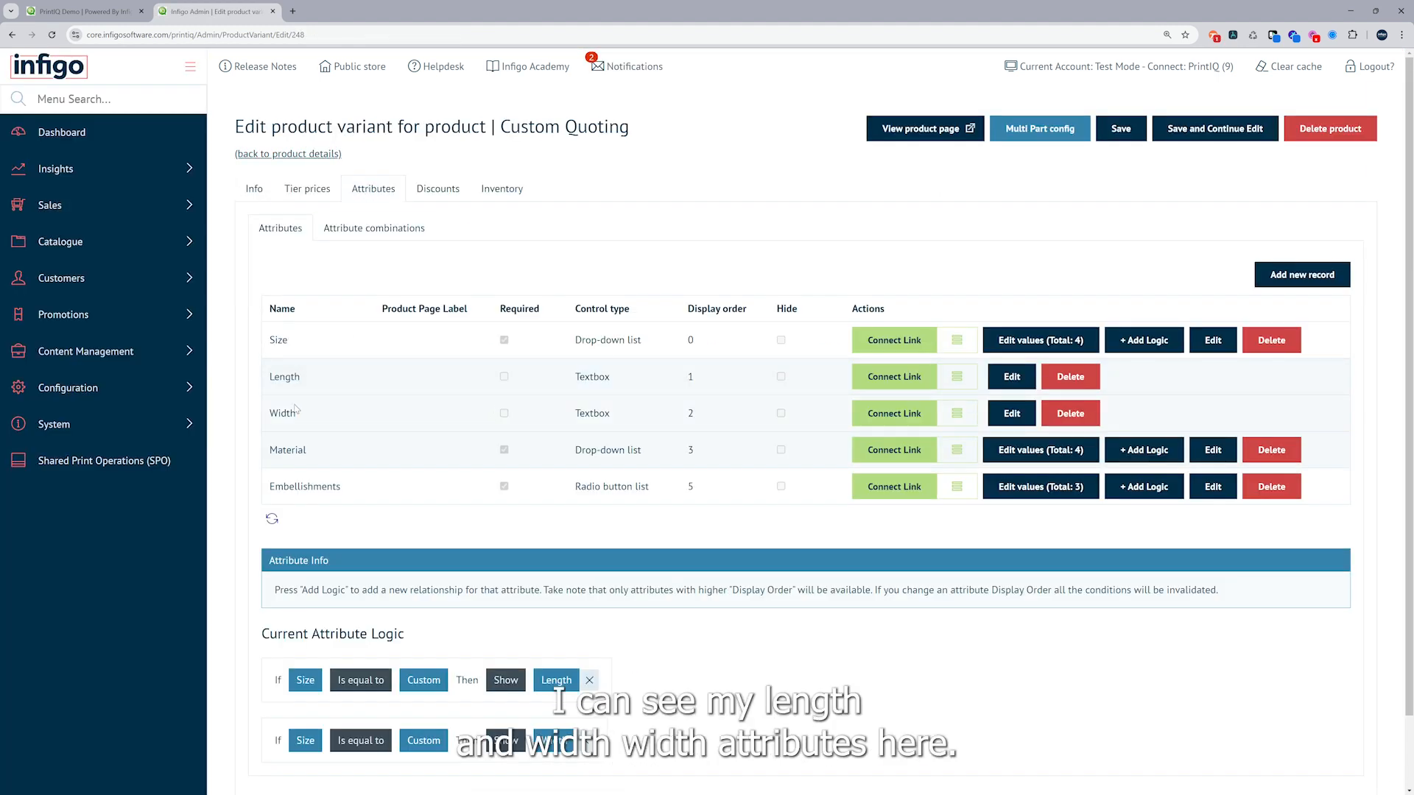
{"action": "left_click", "coordinate": [872, 381]}
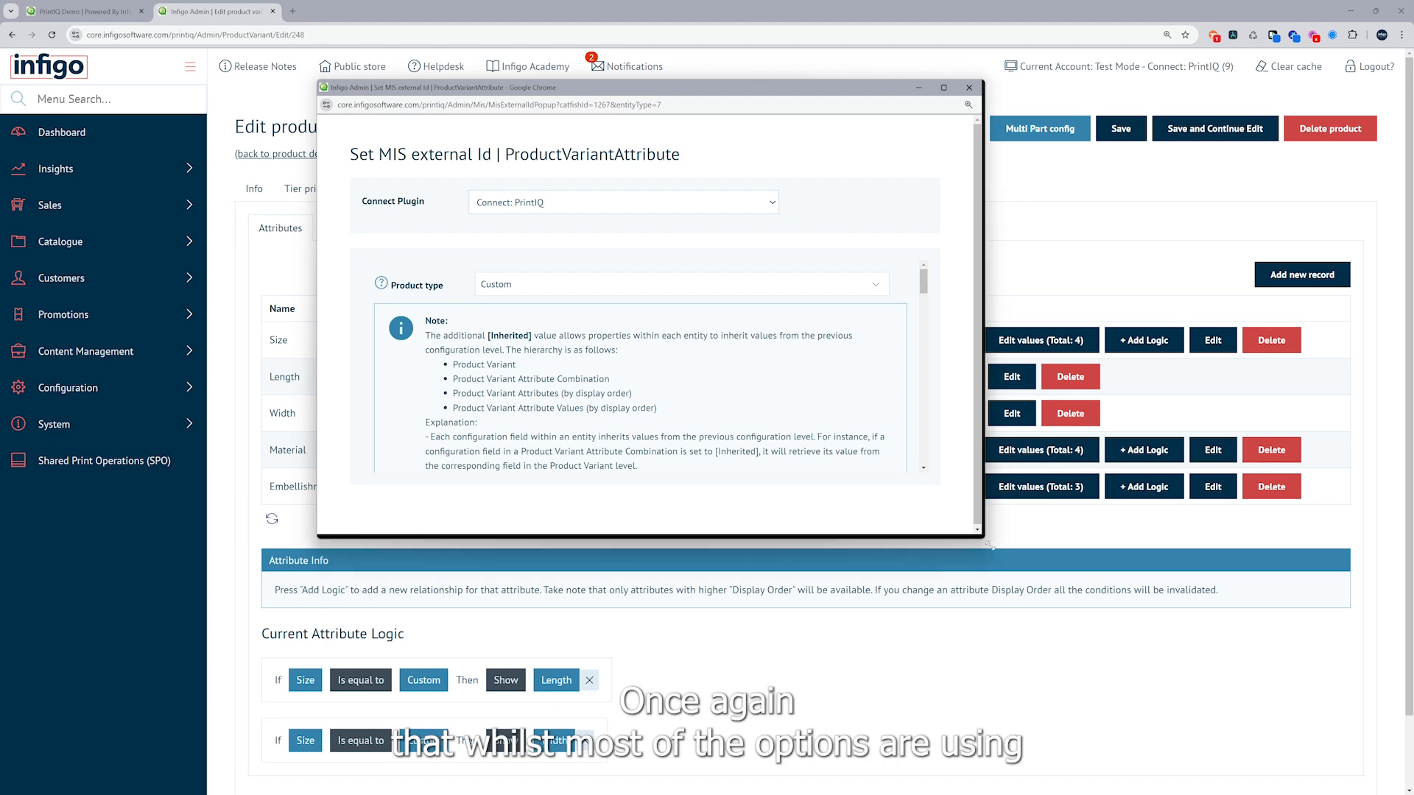
{"action": "left_click_drag", "start_coordinate": [979, 535], "coordinate": [1277, 730]}
{"action": "scroll", "coordinate": [718, 412], "scroll_direction": "down", "scroll_amount": 3}
{"action": "scroll", "coordinate": [717, 413], "scroll_direction": "down", "scroll_amount": 3}
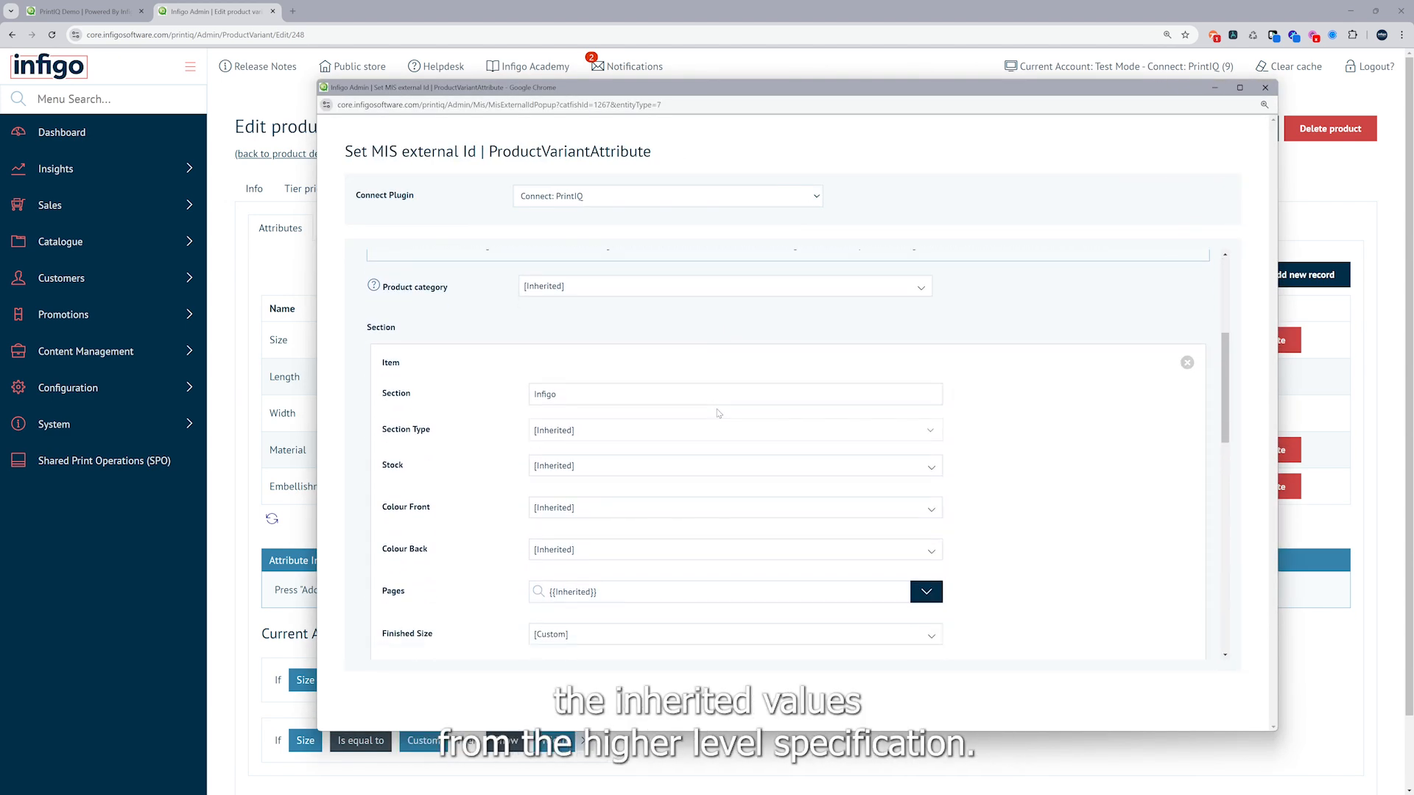
{"action": "scroll", "coordinate": [718, 413], "scroll_direction": "down", "scroll_amount": 3}
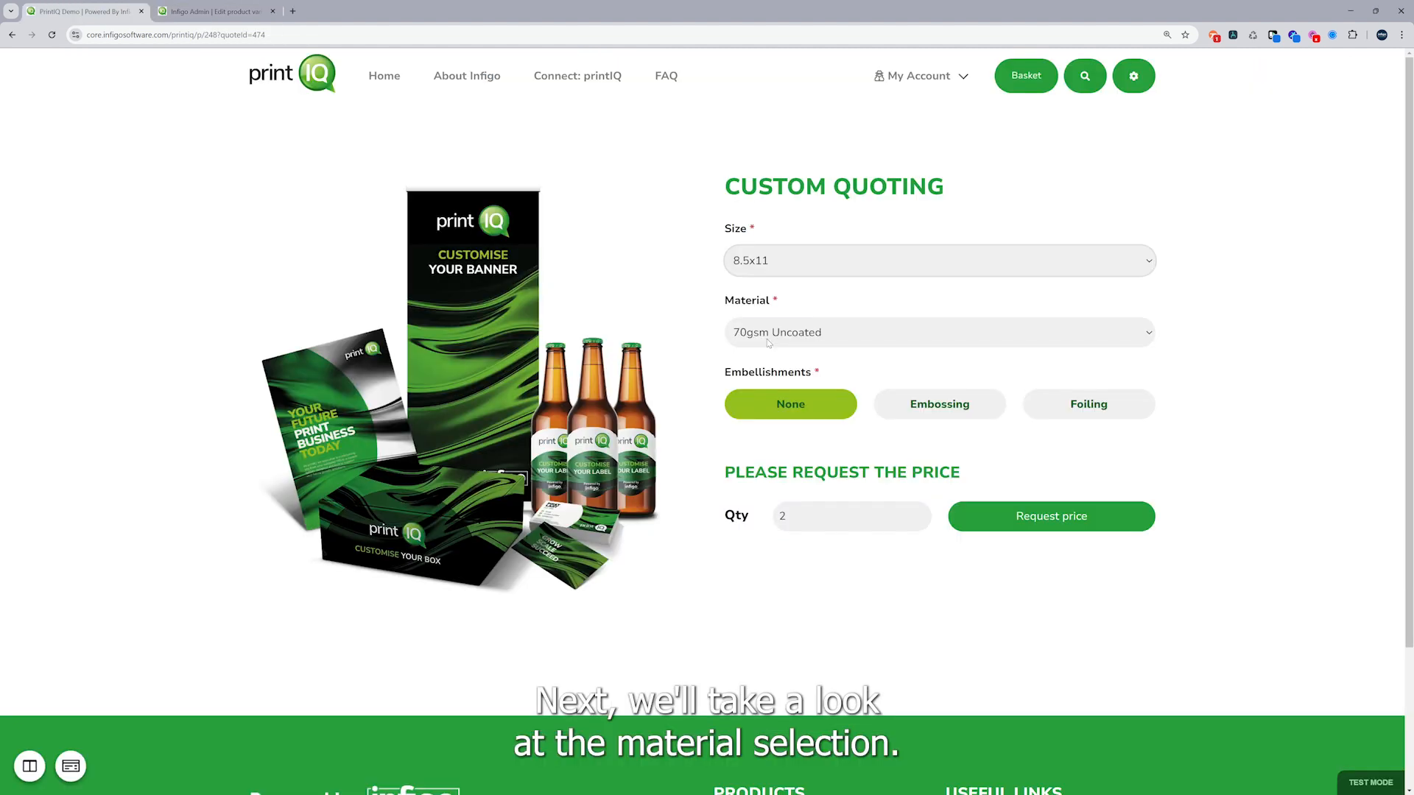
Review the Material options on the storefront product page, then return to Infigo Admin and open the Material attribute's values
{"action": "left_click", "coordinate": [769, 335]}
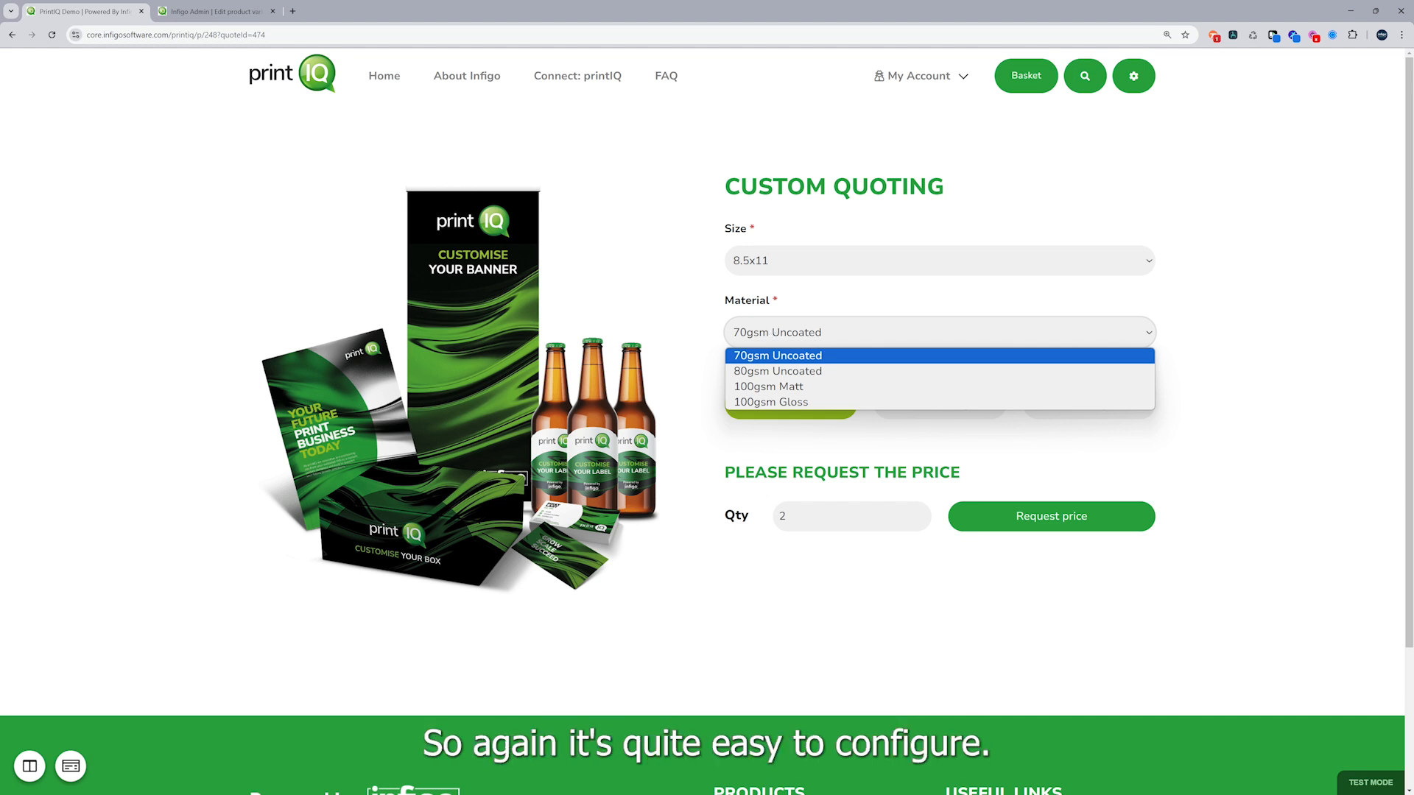
{"action": "left_click", "coordinate": [214, 11]}
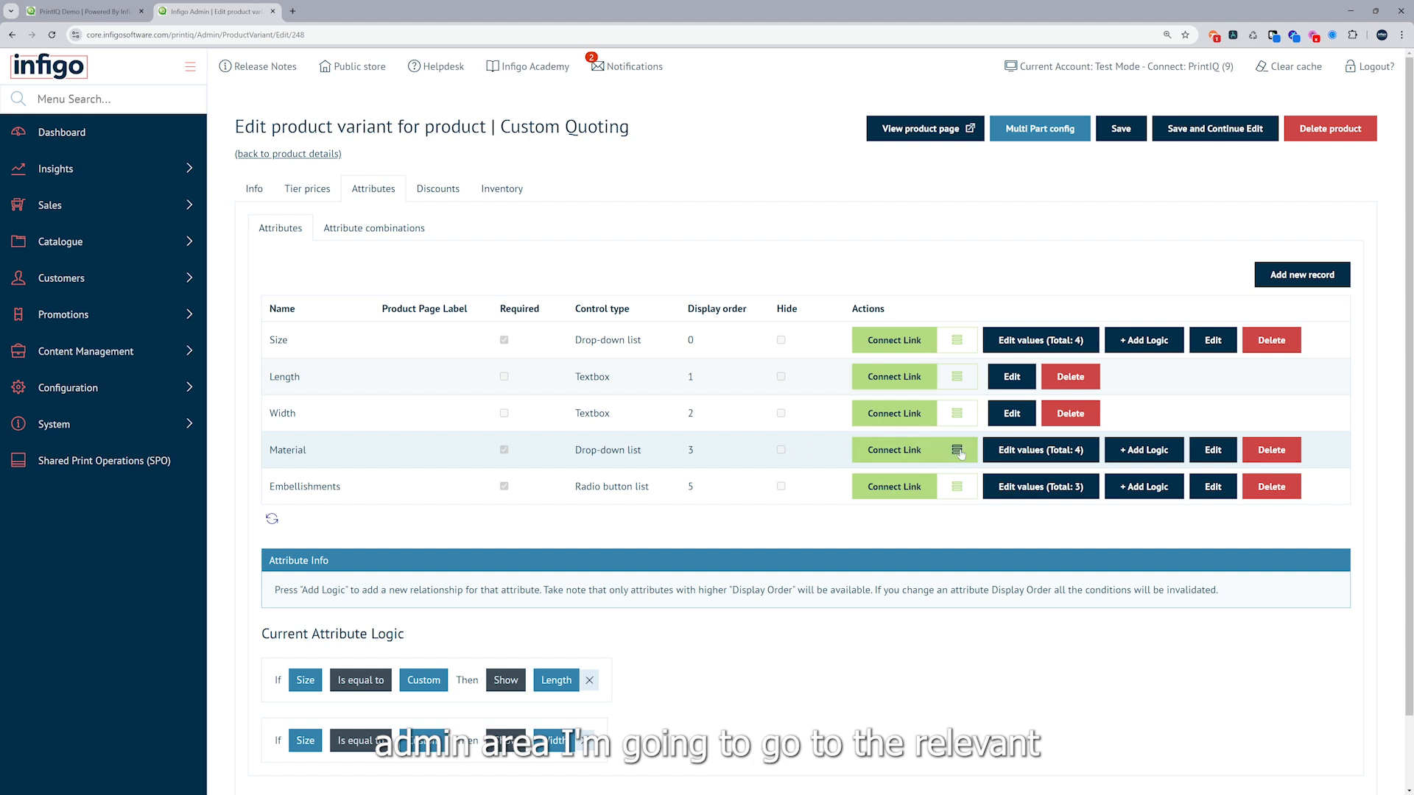
{"action": "left_click", "coordinate": [1026, 456]}
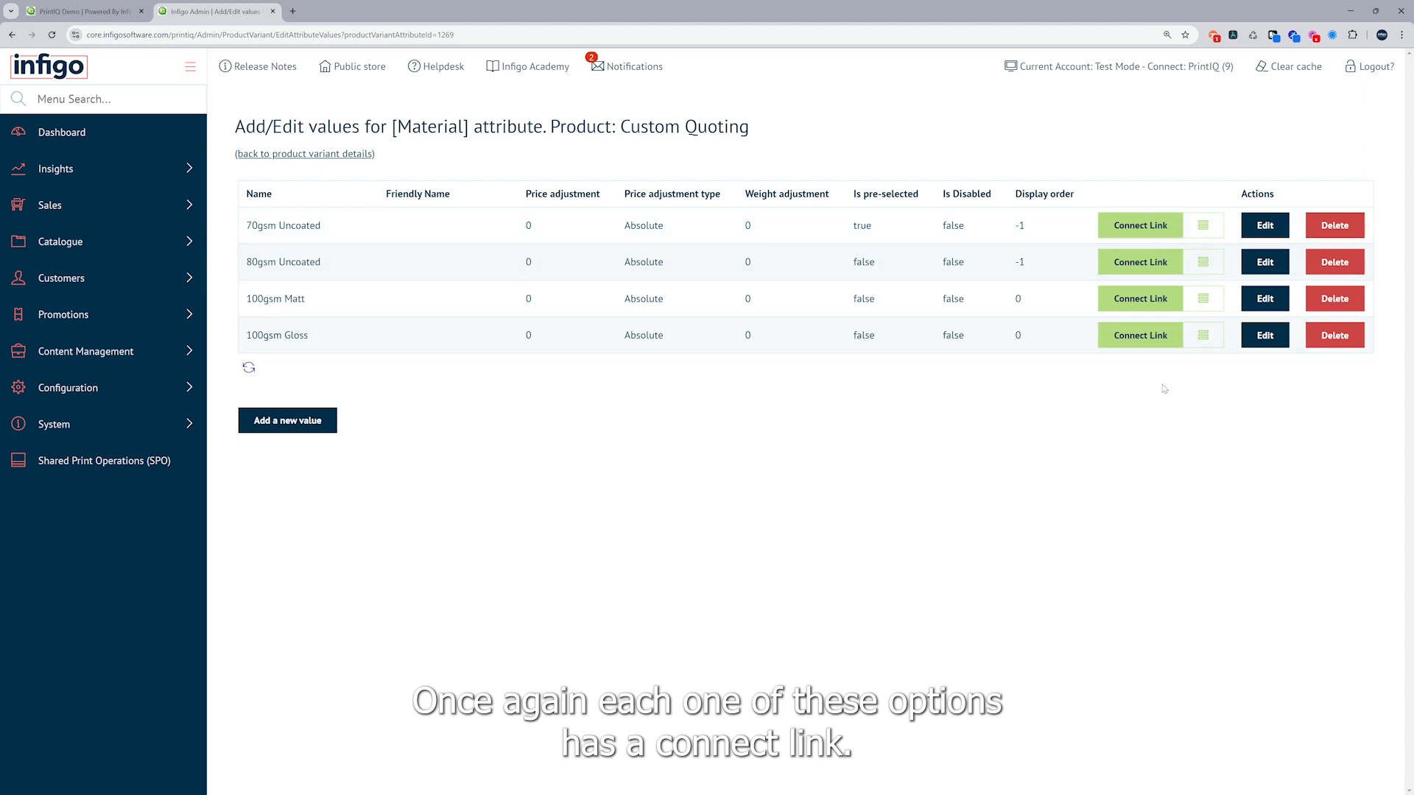
Open the Connect link mapping of the 70gsm Uncoated value, enlarge its window, examine the stock and other section fields, and close it
{"action": "left_click", "coordinate": [1153, 230]}
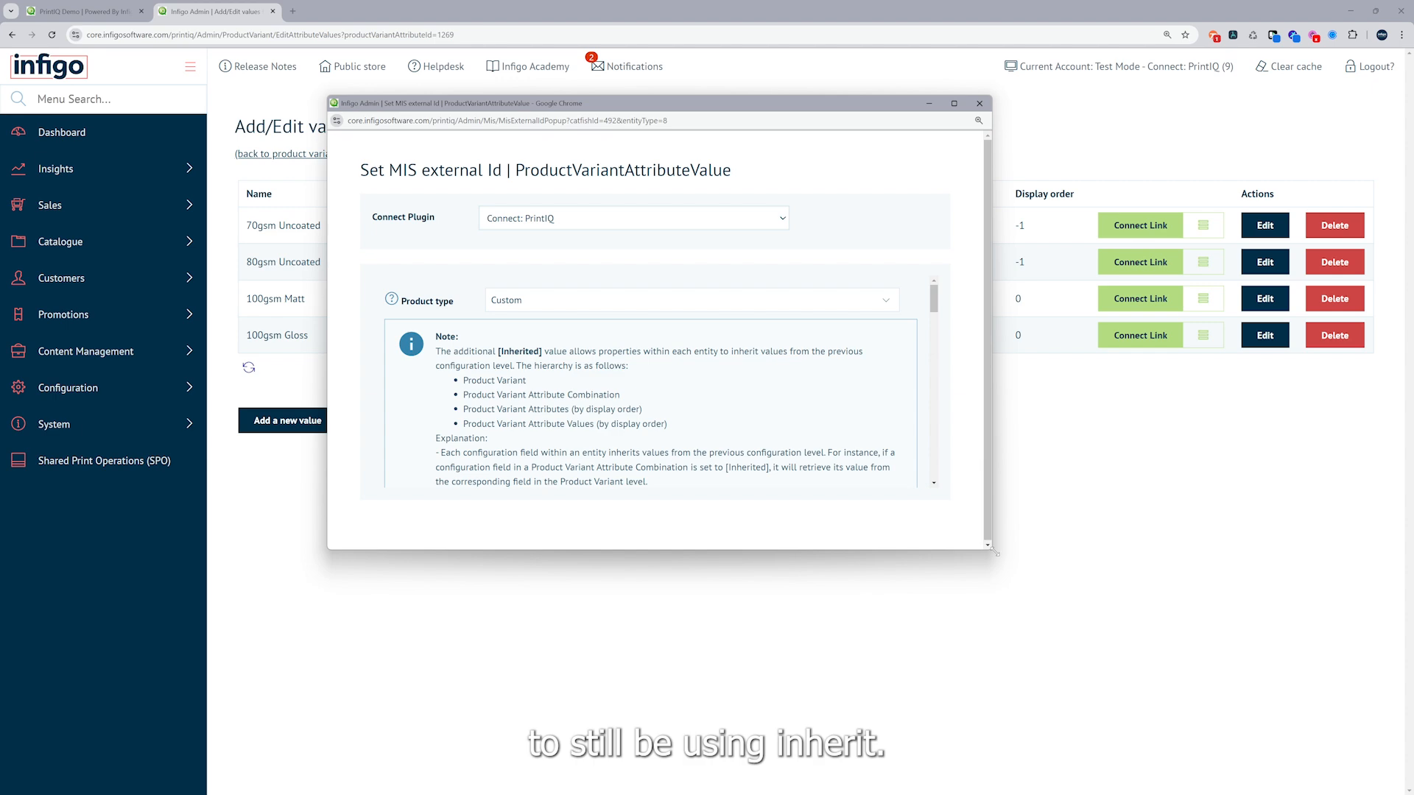
{"action": "left_click_drag", "start_coordinate": [993, 551], "coordinate": [1326, 720]}
{"action": "scroll", "coordinate": [788, 455], "scroll_direction": "down", "scroll_amount": 3}
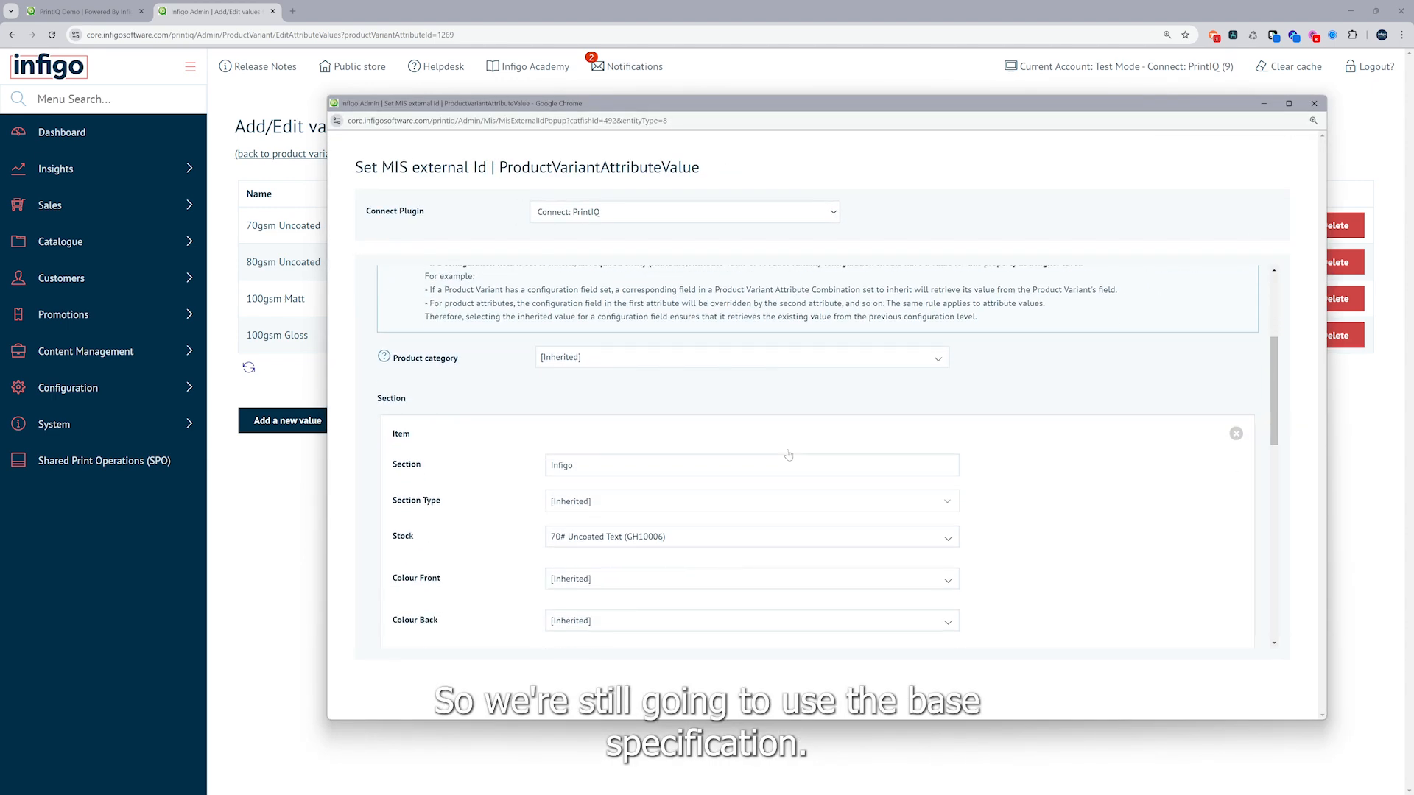
{"action": "scroll", "coordinate": [786, 455], "scroll_direction": "down", "scroll_amount": 3}
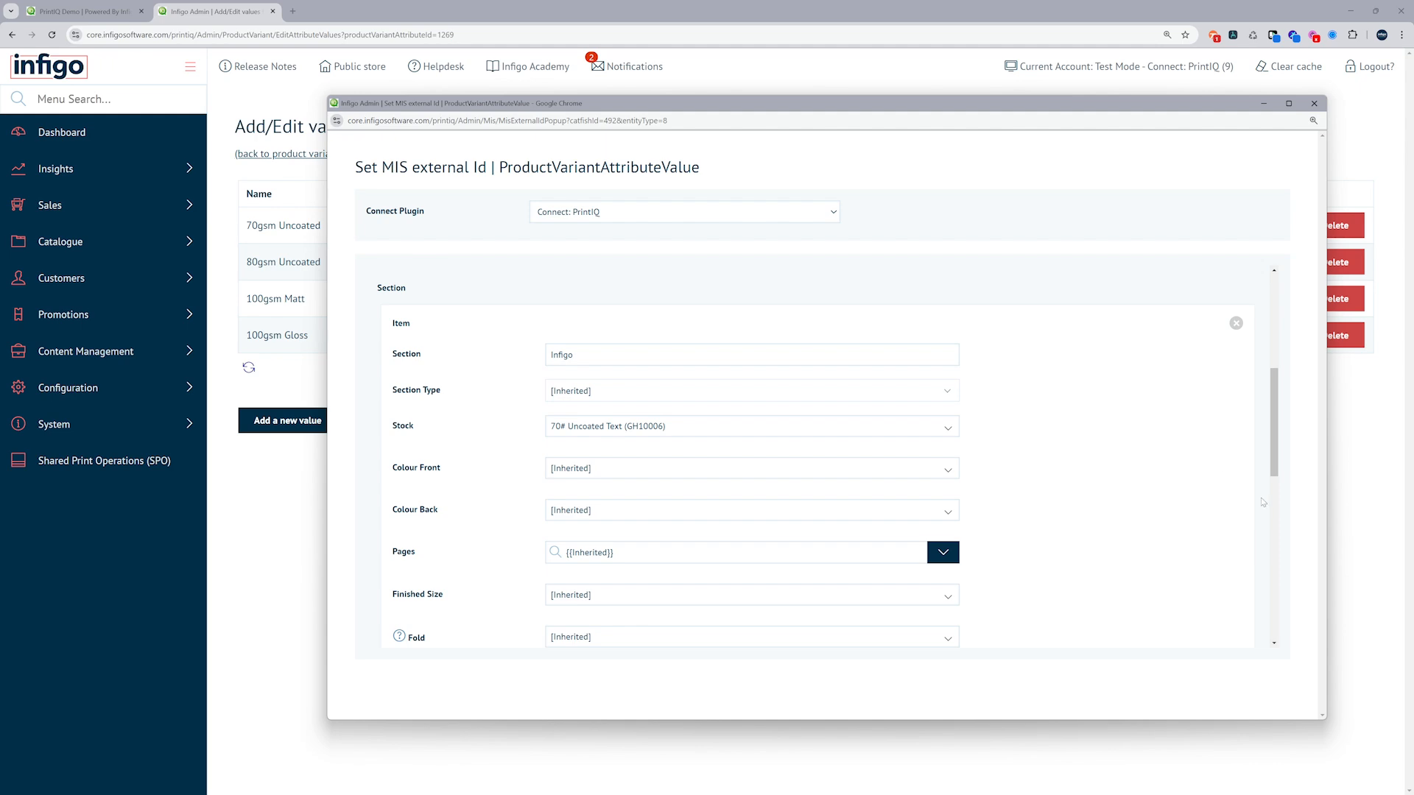
{"action": "left_click", "coordinate": [1313, 103]}
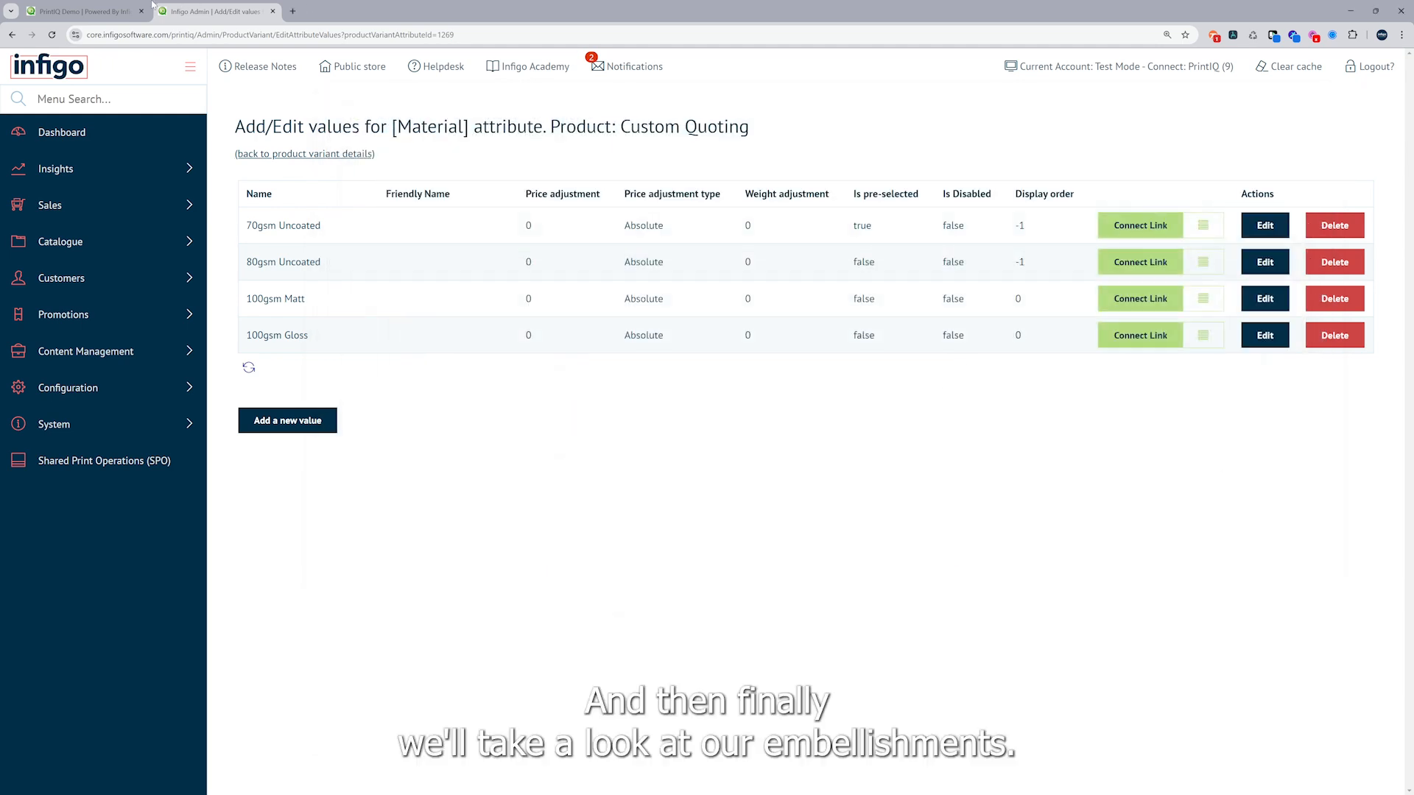
Check the Embellishments options on the storefront, then return to Infigo Admin and open the Embellishments attribute's values from the product variant
{"action": "left_click", "coordinate": [84, 12]}
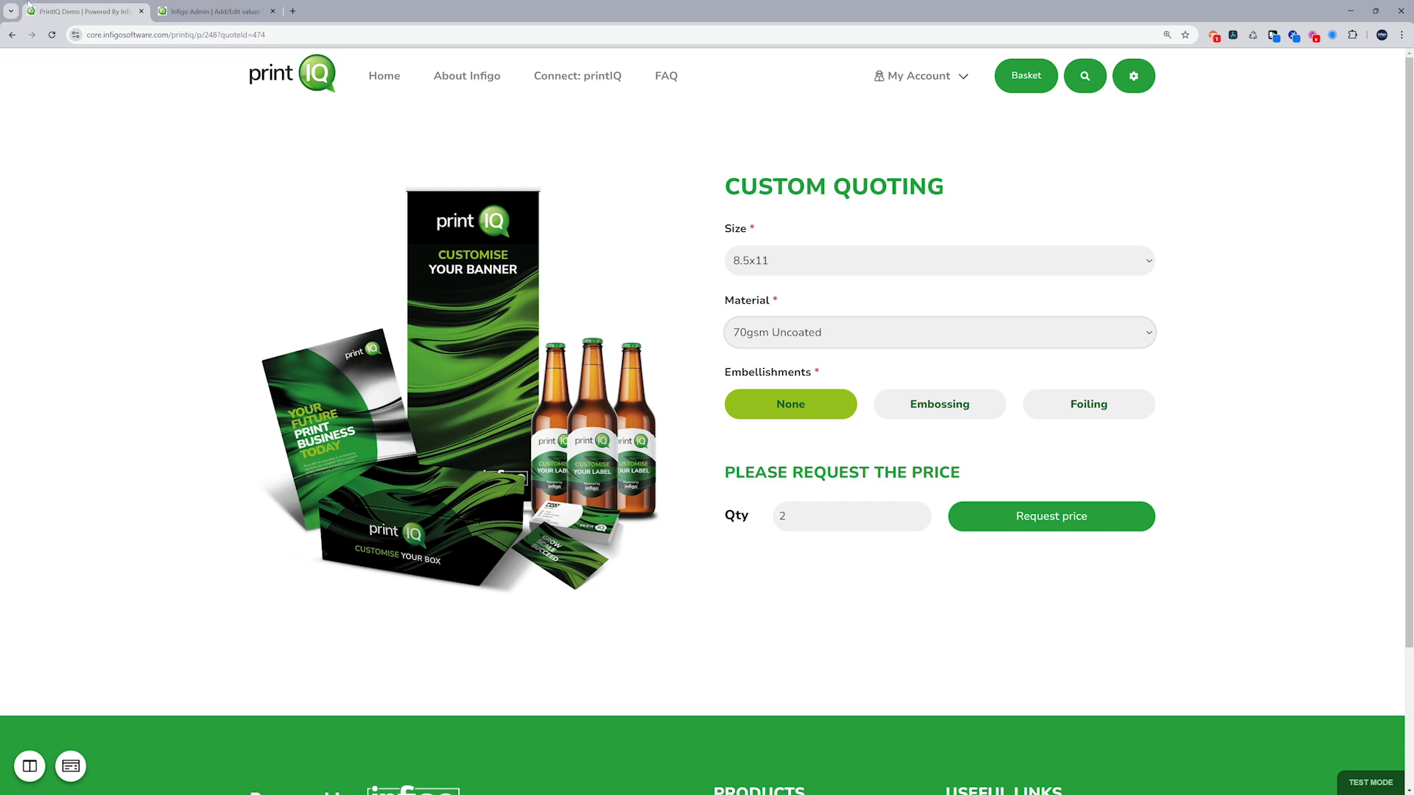
{"action": "left_click", "coordinate": [226, 5]}
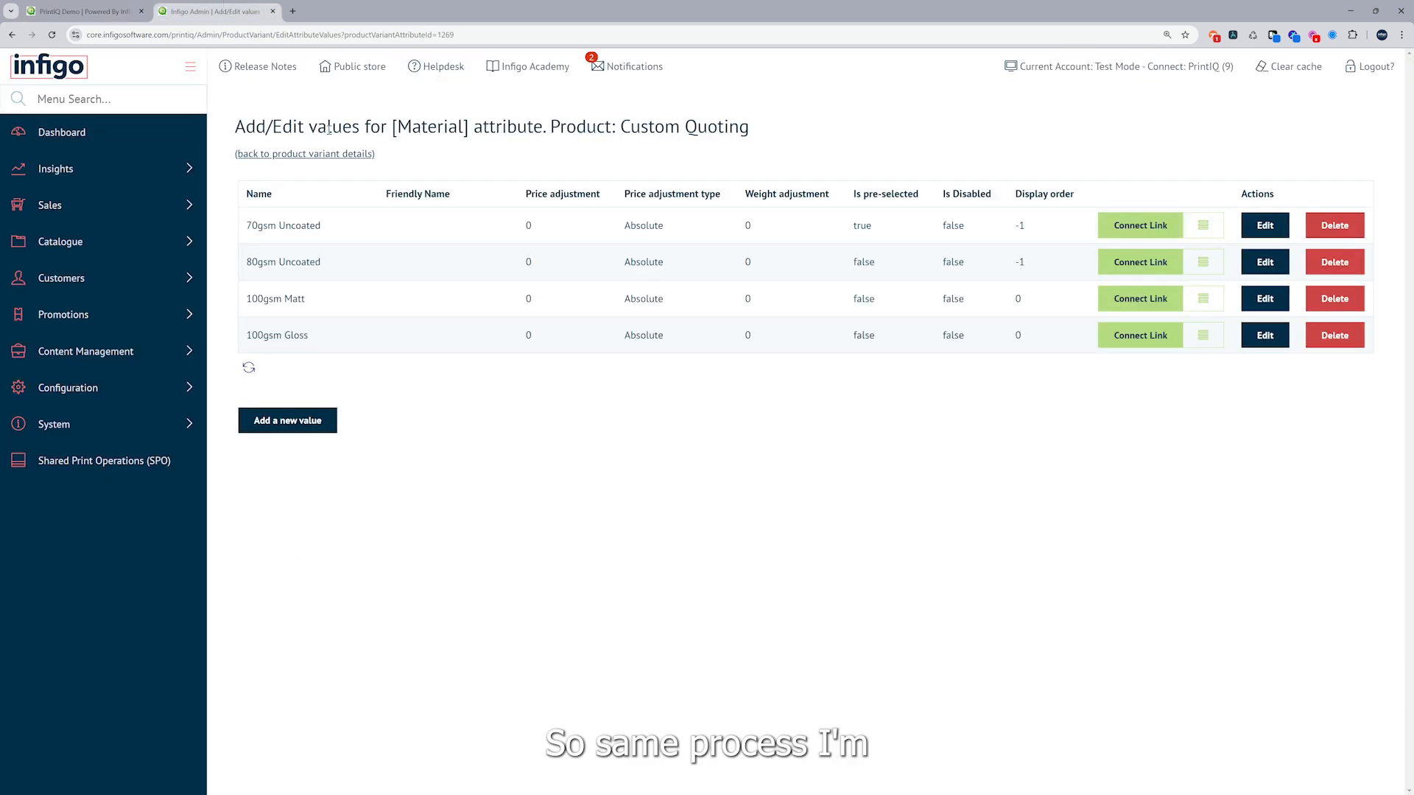
{"action": "left_click", "coordinate": [318, 154]}
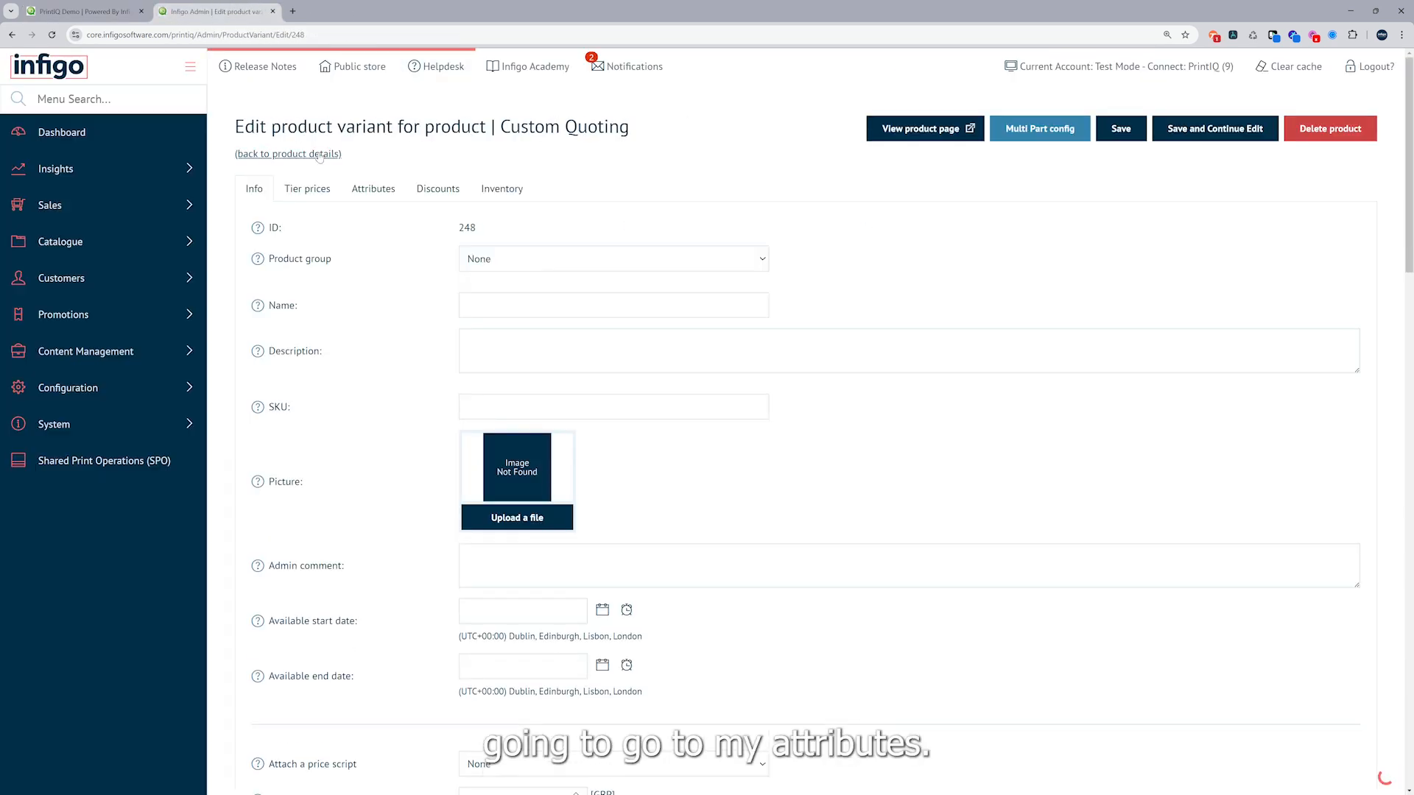
{"action": "left_click", "coordinate": [355, 189]}
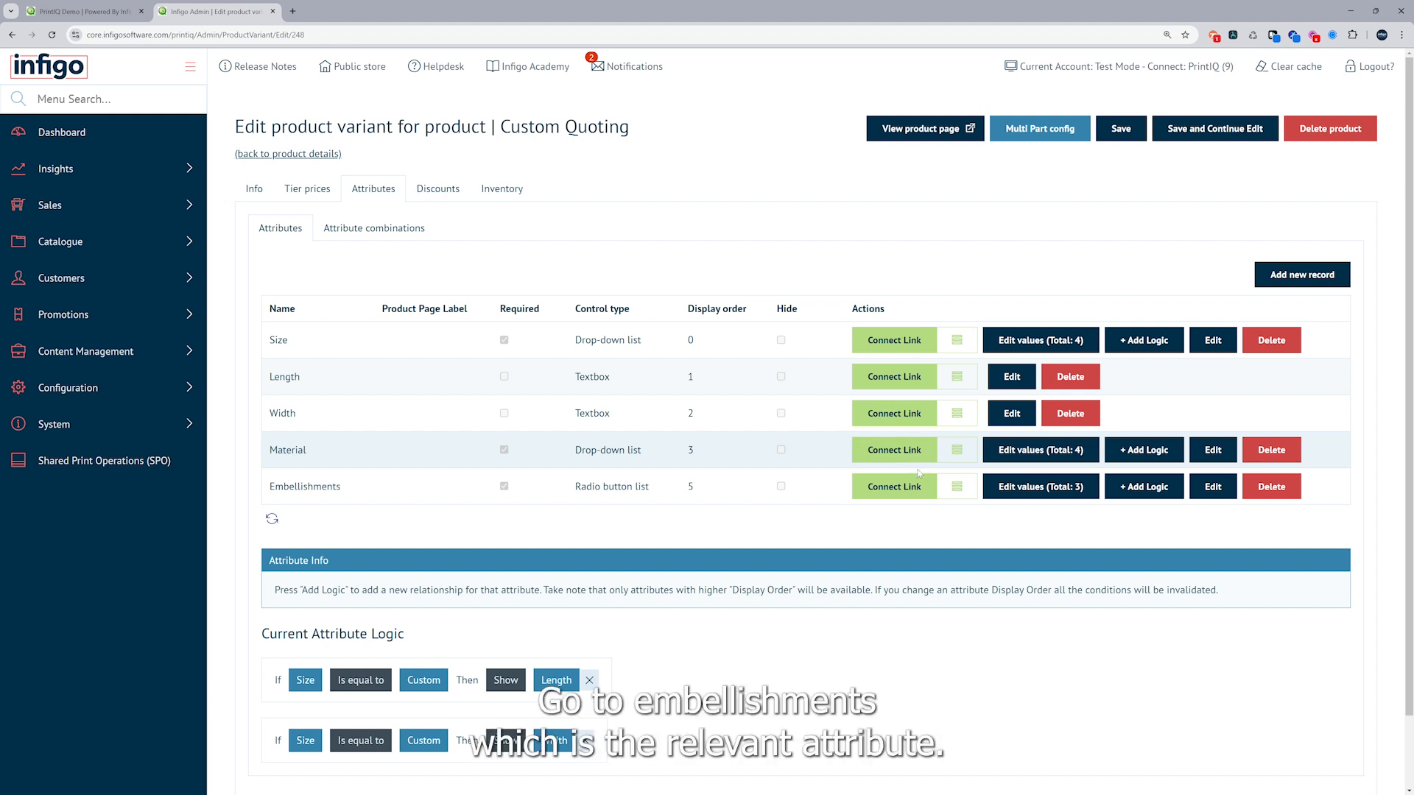
{"action": "left_click", "coordinate": [1050, 492]}
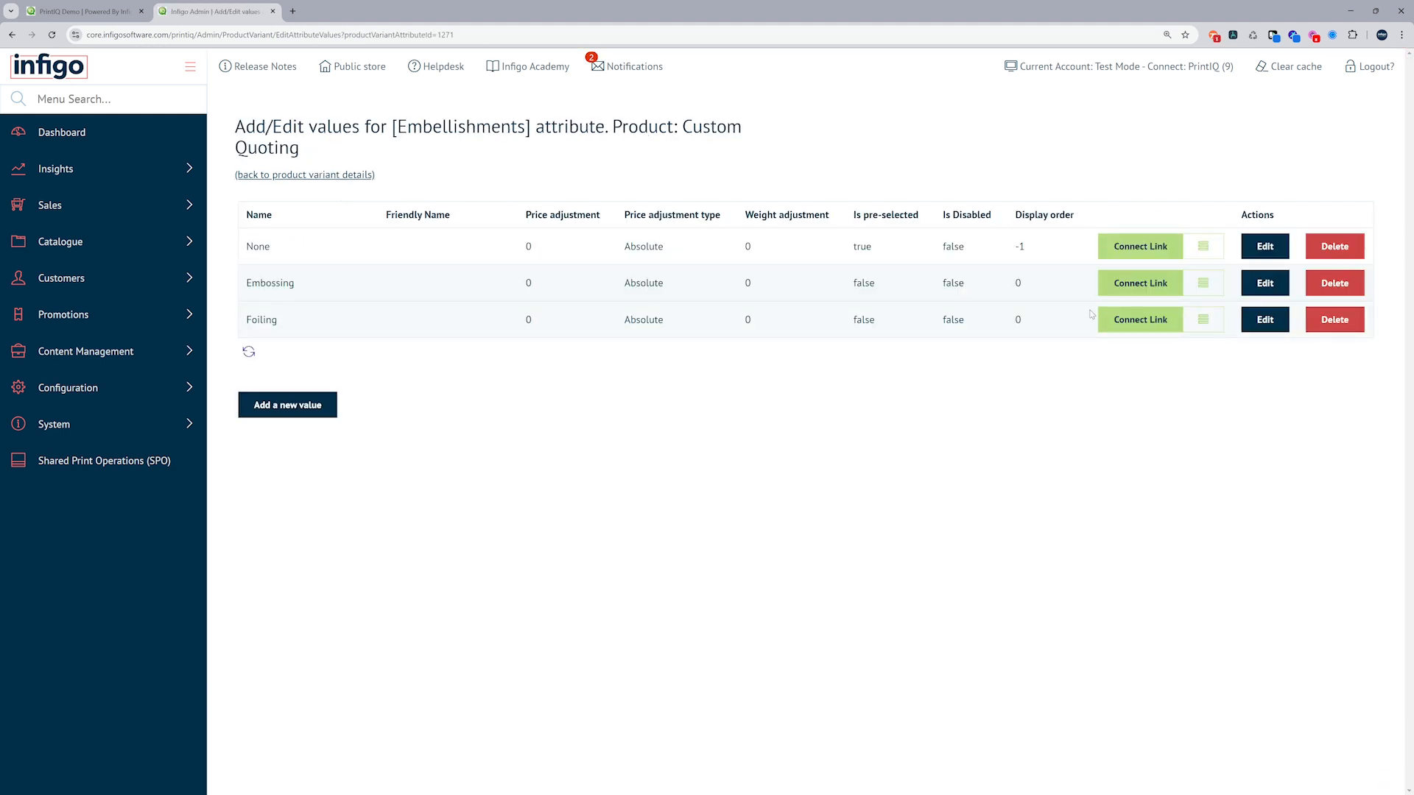
Open the Embossing value's Connect link mapping in an enlarged window and examine its section fields, available section operation names and remaining job settings
{"action": "left_click", "coordinate": [1126, 288]}
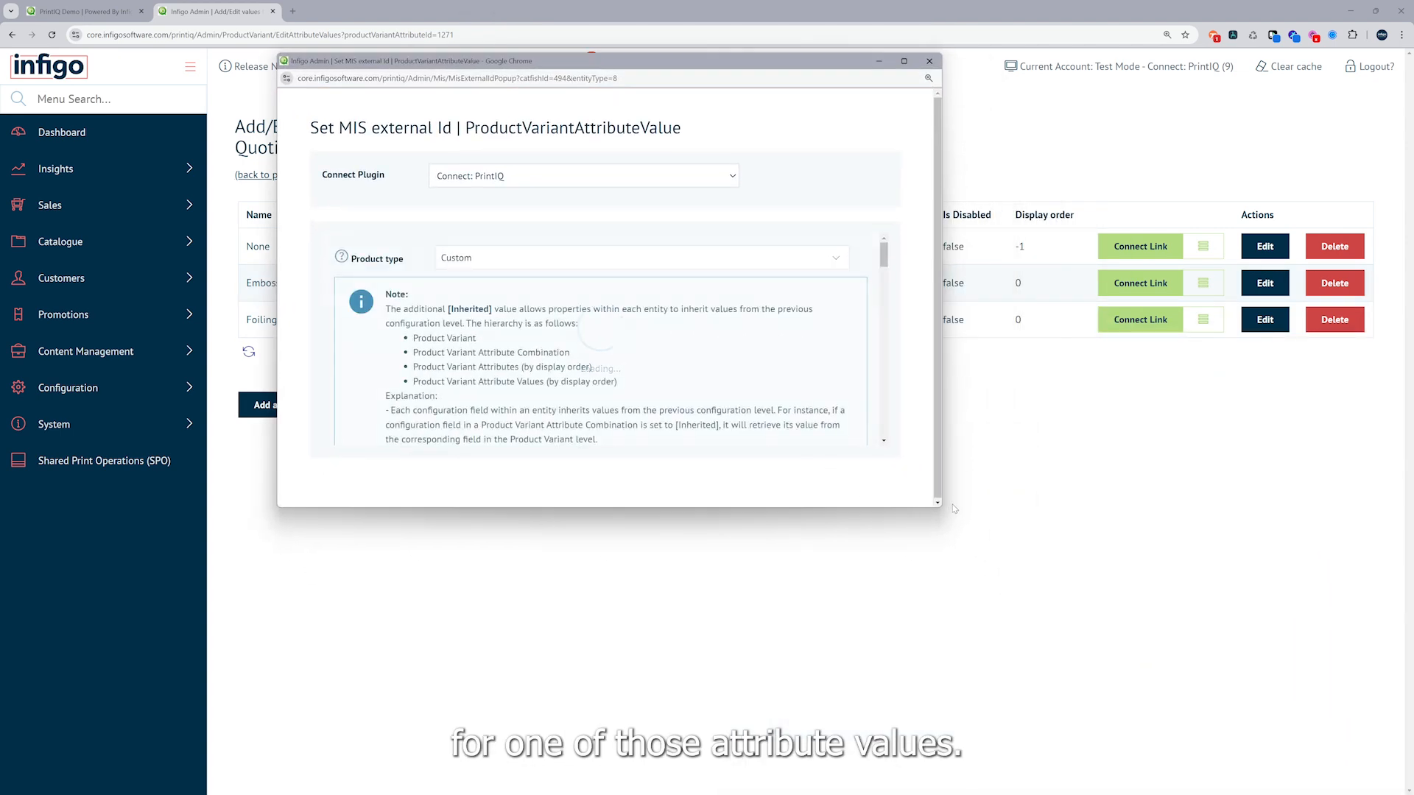
{"action": "left_click_drag", "start_coordinate": [943, 510], "coordinate": [1289, 718]}
{"action": "scroll", "coordinate": [661, 472], "scroll_direction": "down", "scroll_amount": 4}
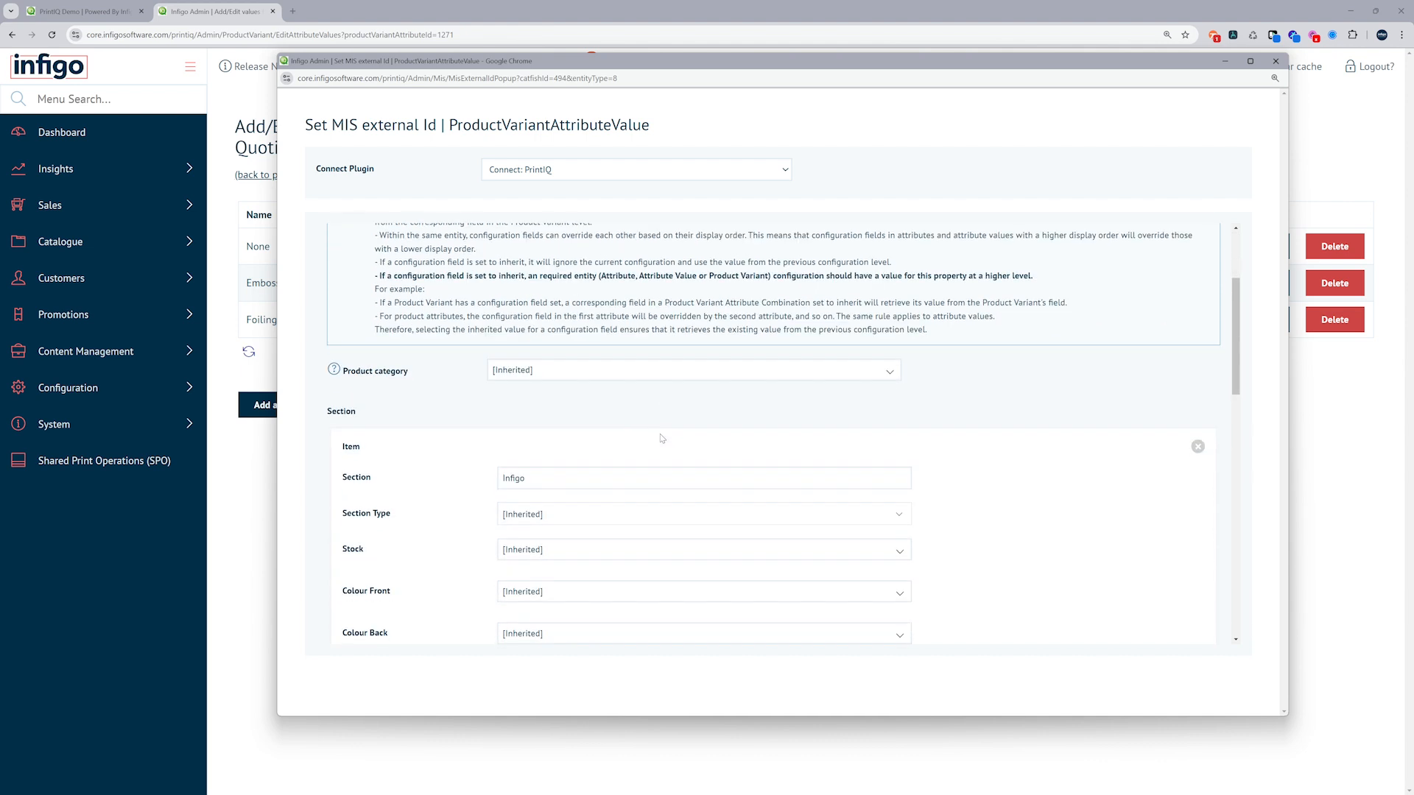
{"action": "scroll", "coordinate": [662, 440], "scroll_direction": "down", "scroll_amount": 5}
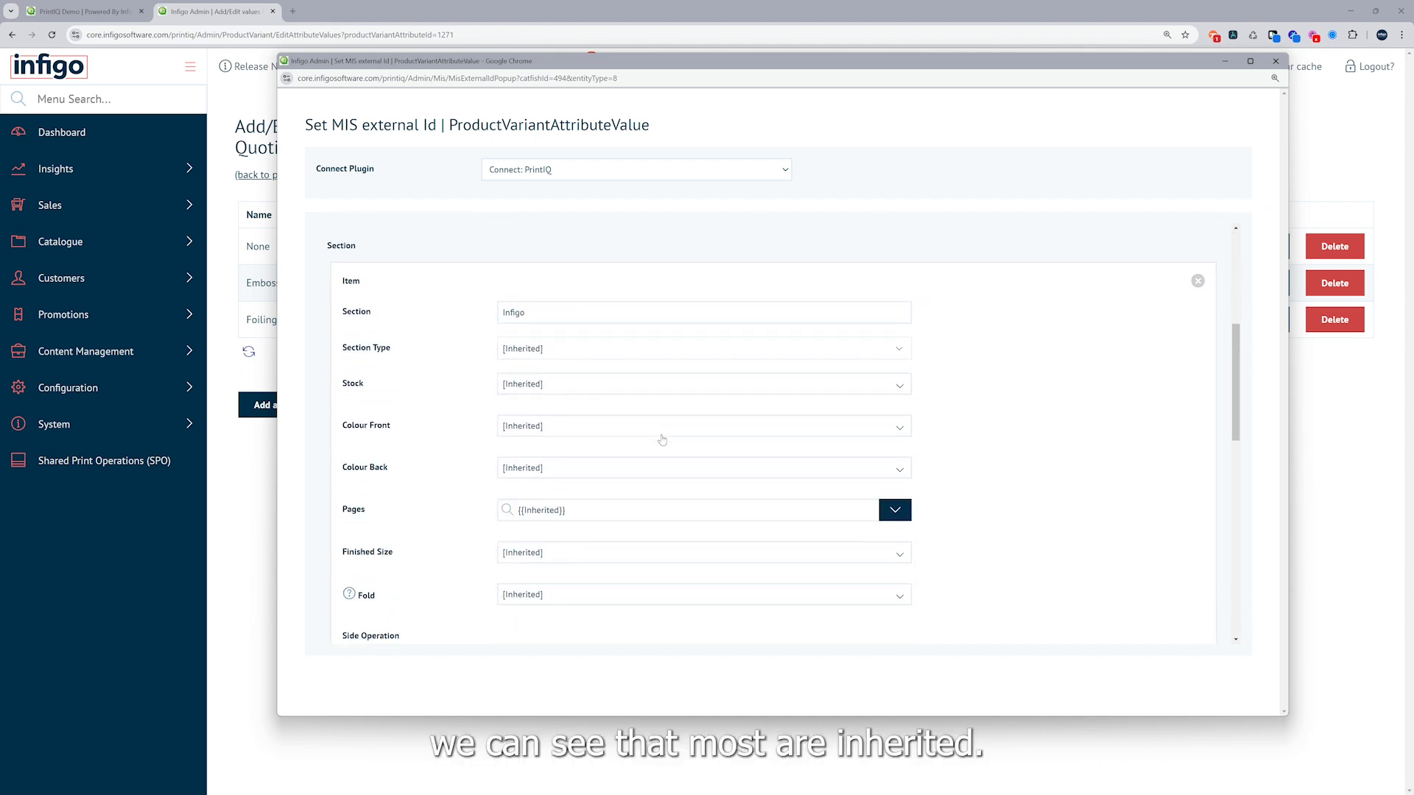
{"action": "scroll", "coordinate": [662, 439], "scroll_direction": "down", "scroll_amount": 1}
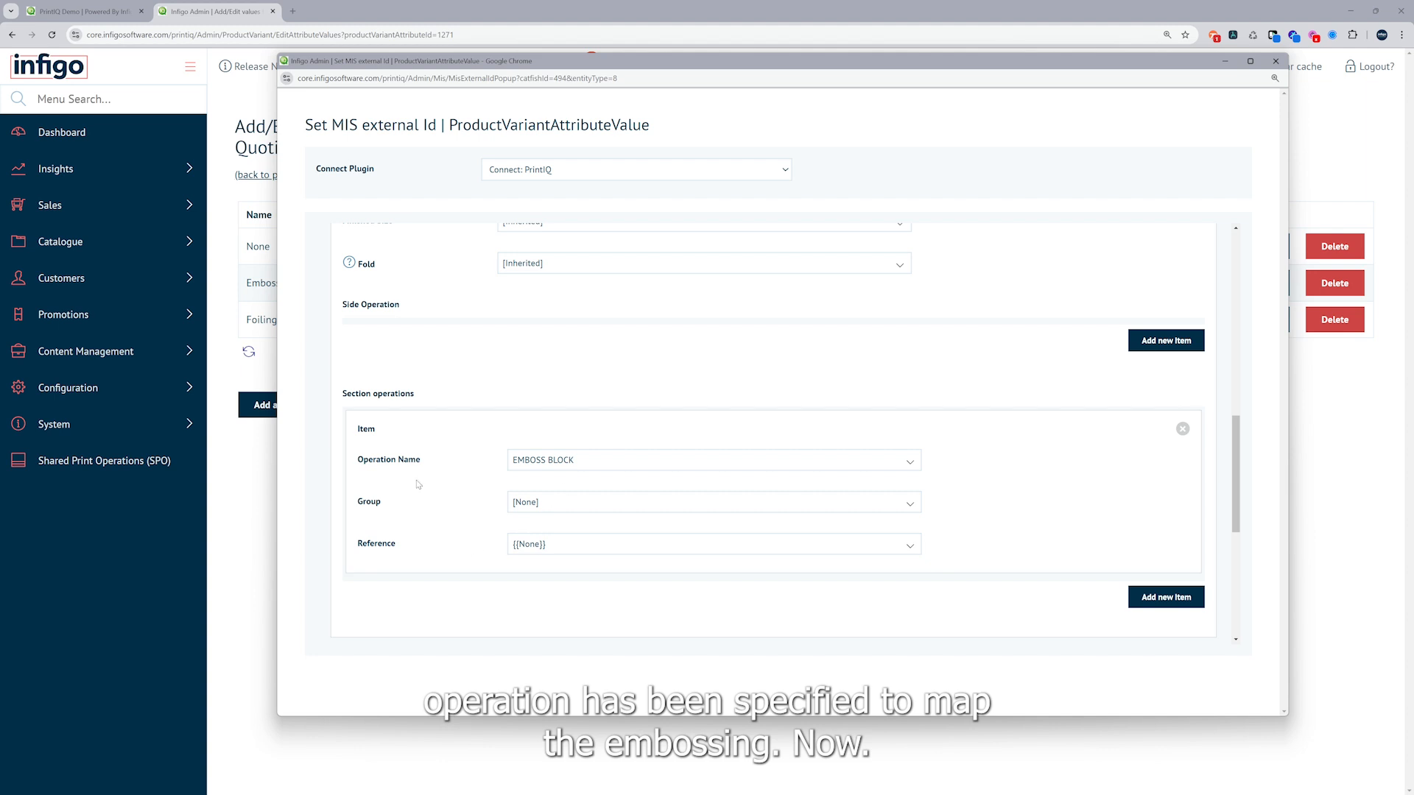
{"action": "left_click", "coordinate": [546, 463]}
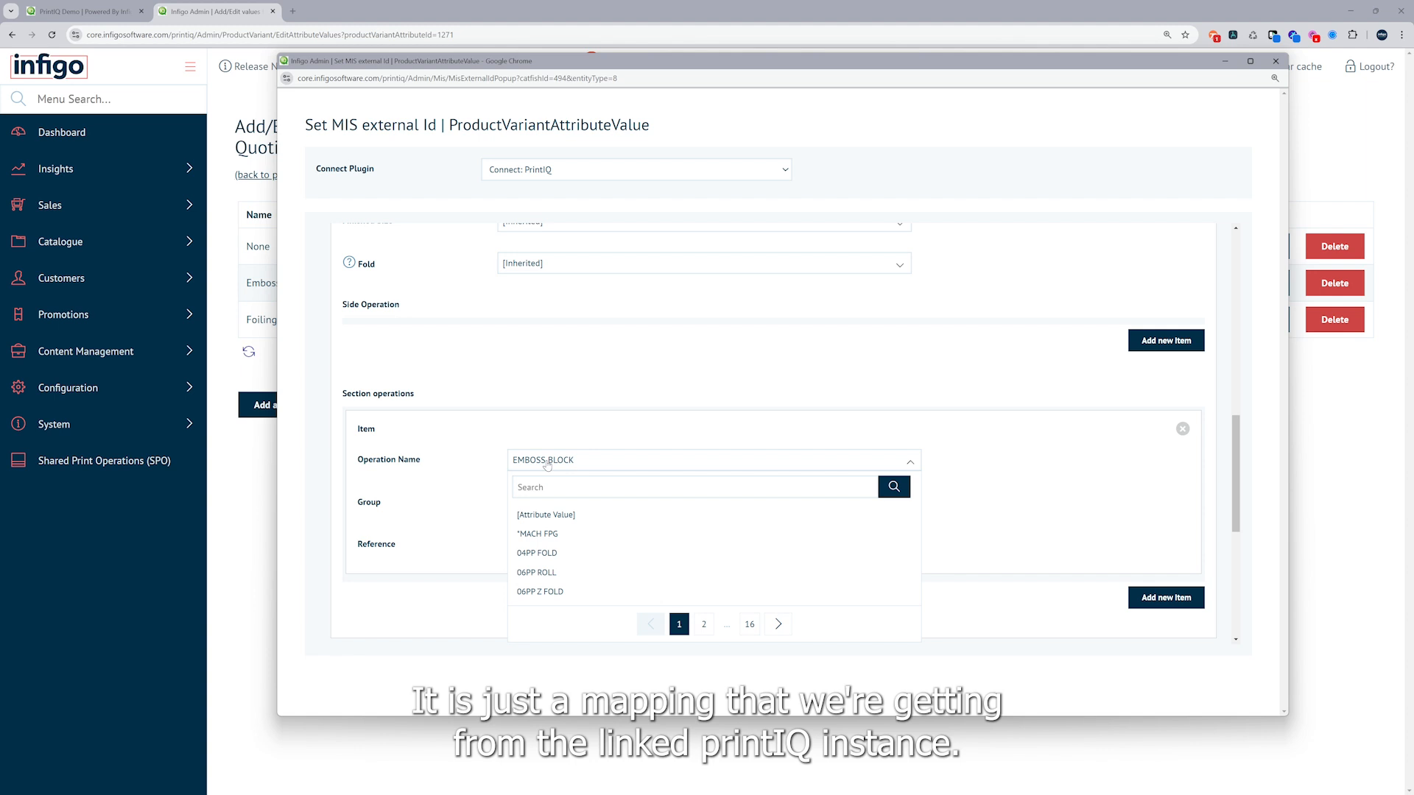
{"action": "scroll", "coordinate": [582, 382], "scroll_direction": "down", "scroll_amount": 4}
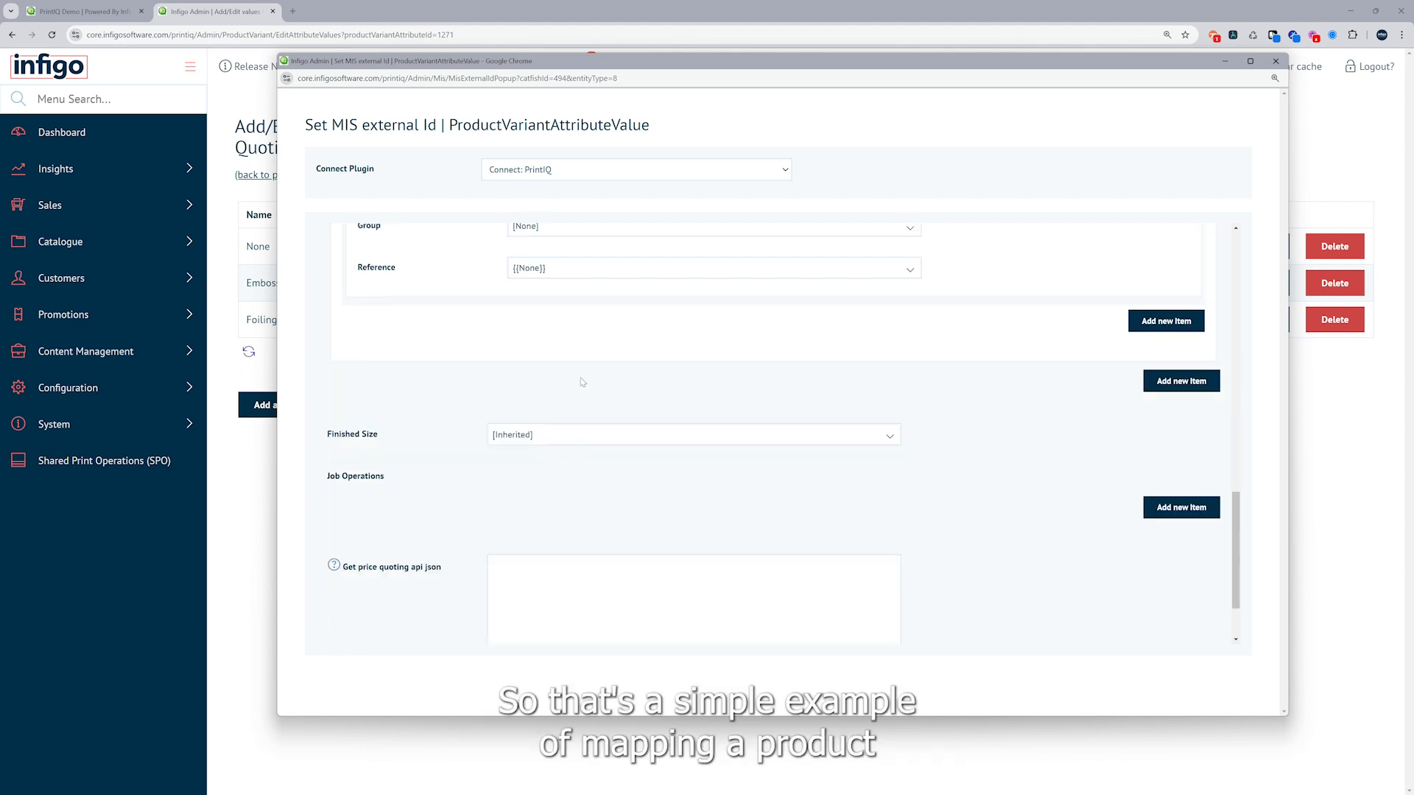